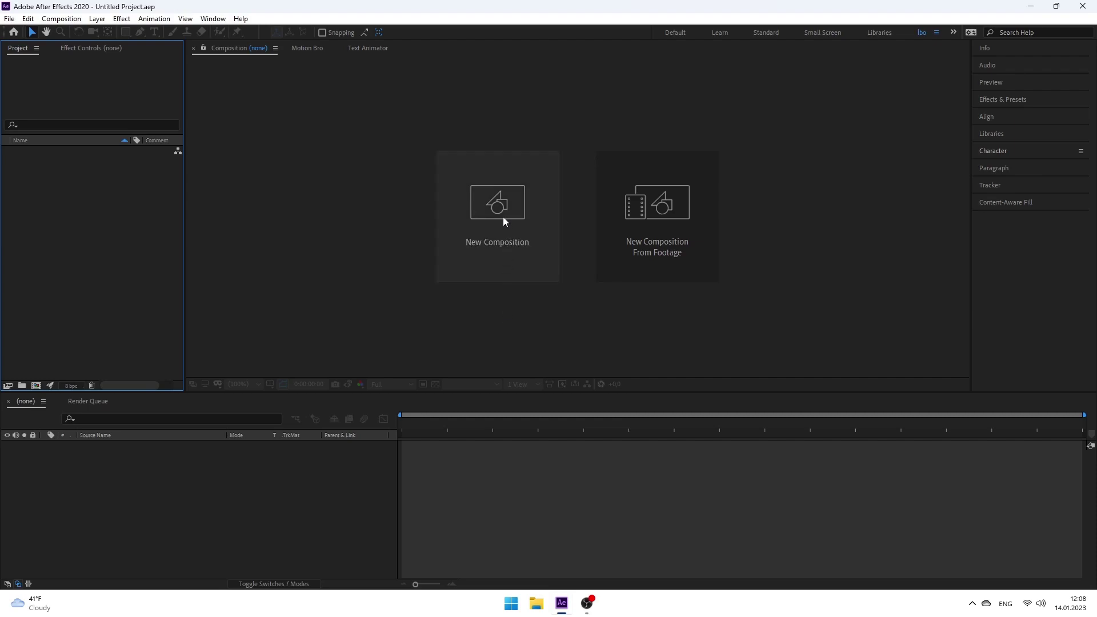
- Create a new 1920×1080, 60 fps composition, Comp 1, with the default settings
click(503, 217)
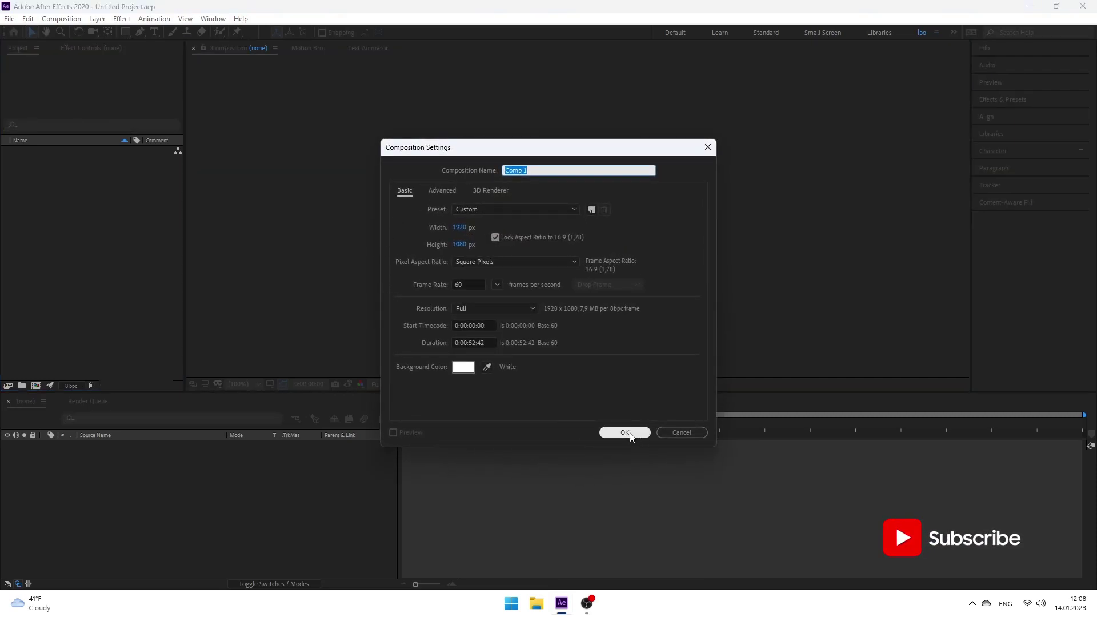
click(630, 434)
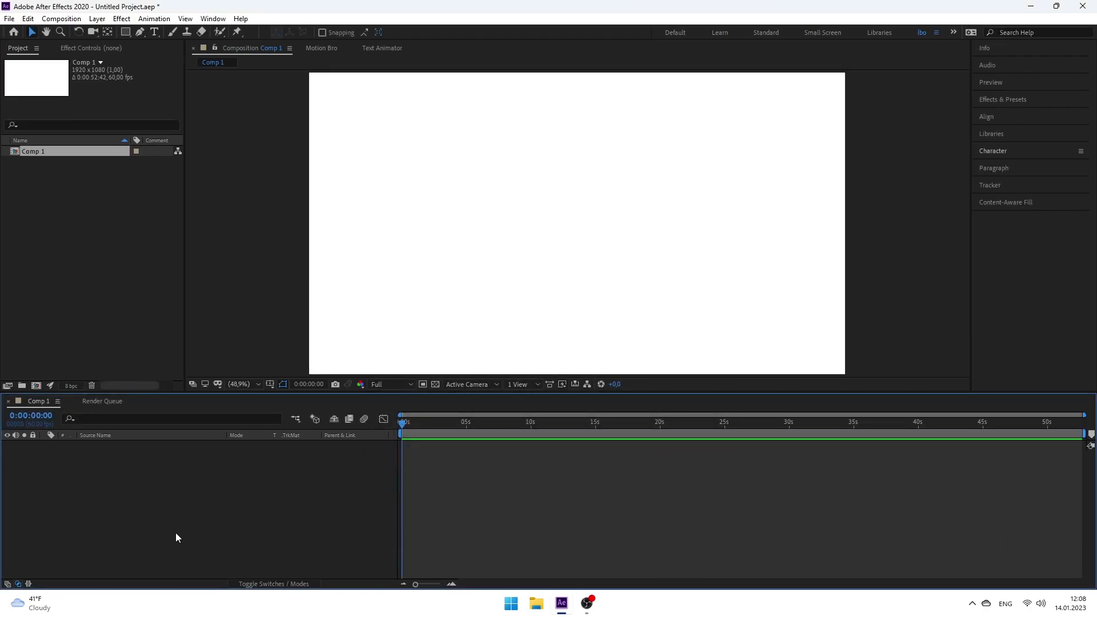
right_click(180, 479)
- Add a full-frame solid colored dark gray 303030 (Dark Gray Solid 1), then deselect it
mouse_move(240, 349)
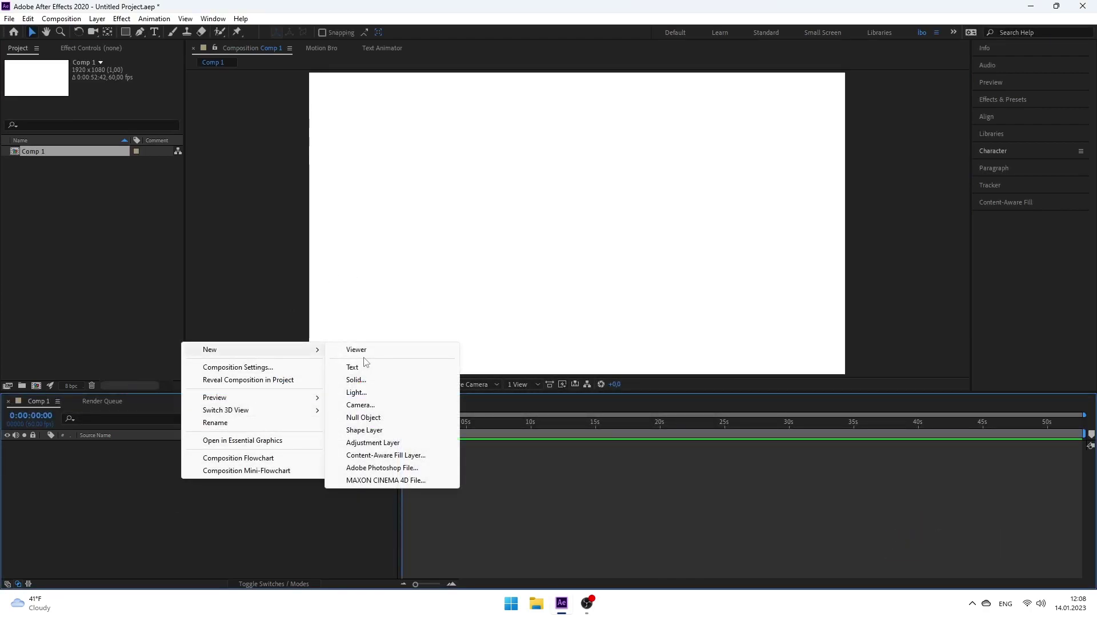
click(359, 381)
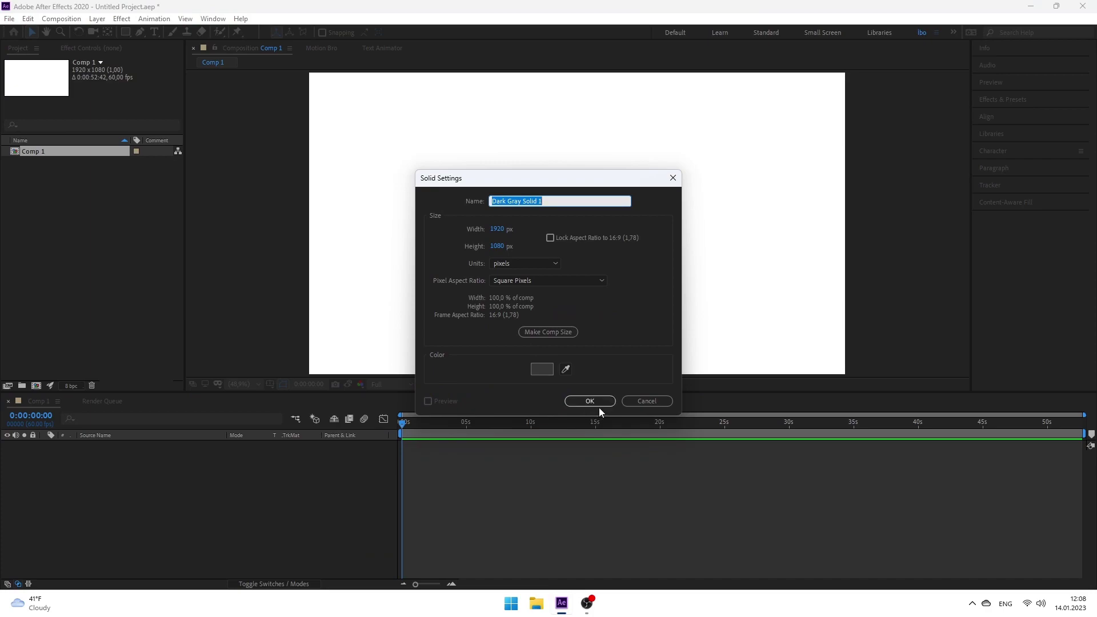
click(541, 369)
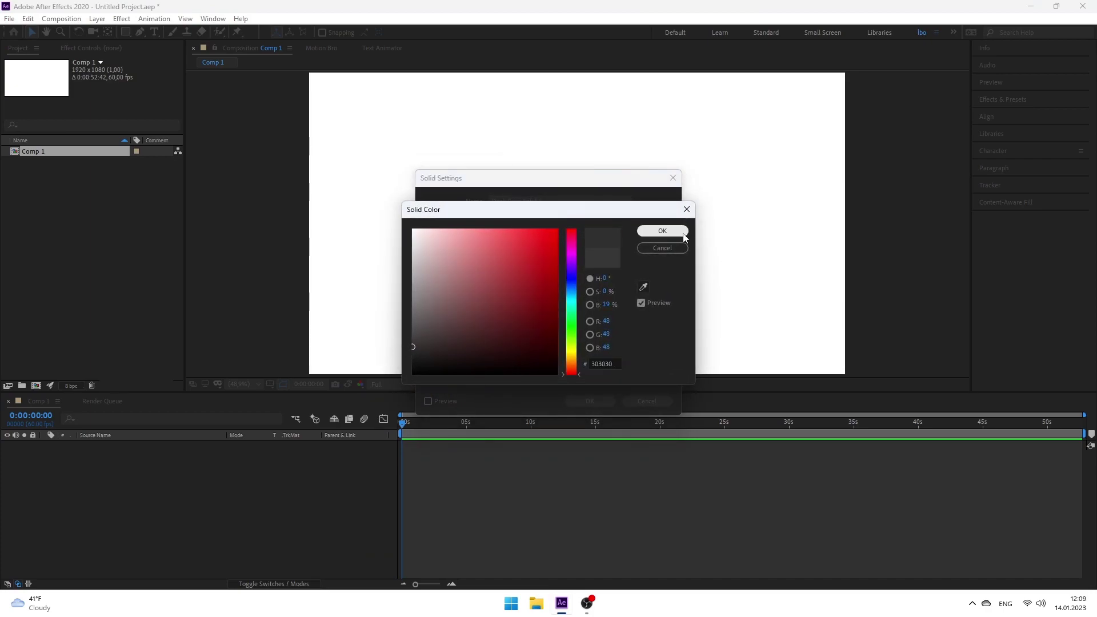
click(662, 231)
click(595, 402)
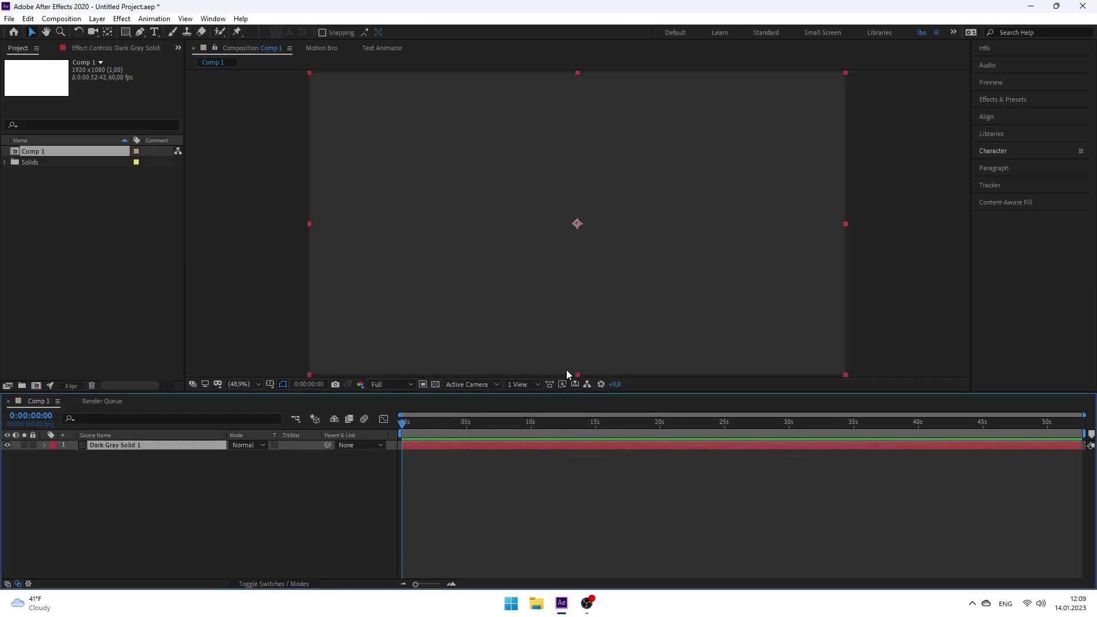
click(151, 544)
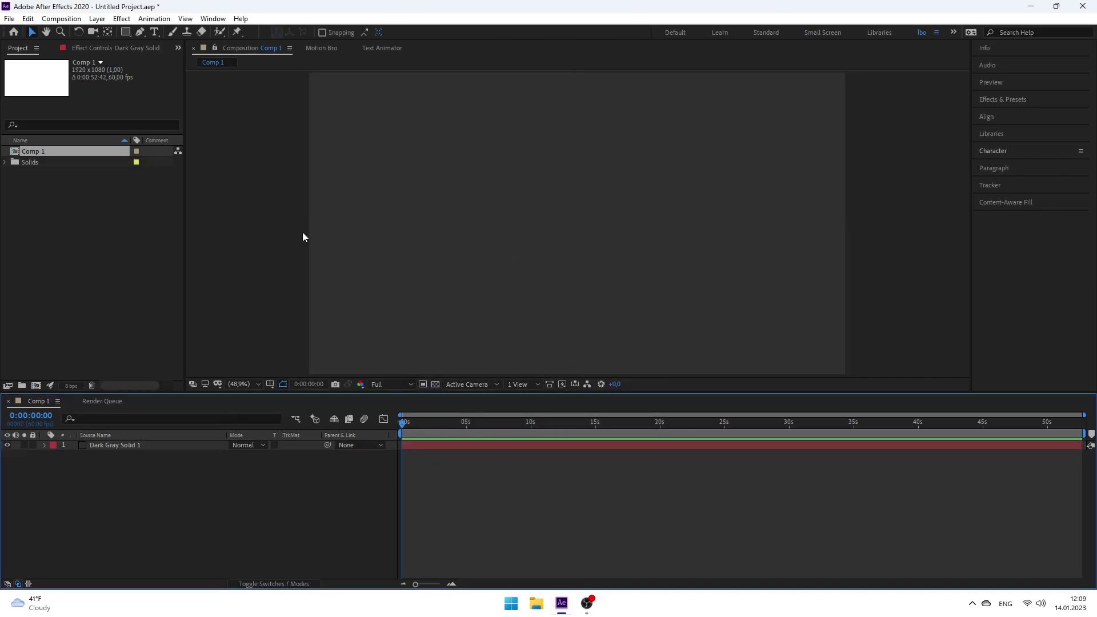
- Create a text layer reading IBRAHIM with the Type tool
click(155, 32)
click(573, 232)
text(bra)
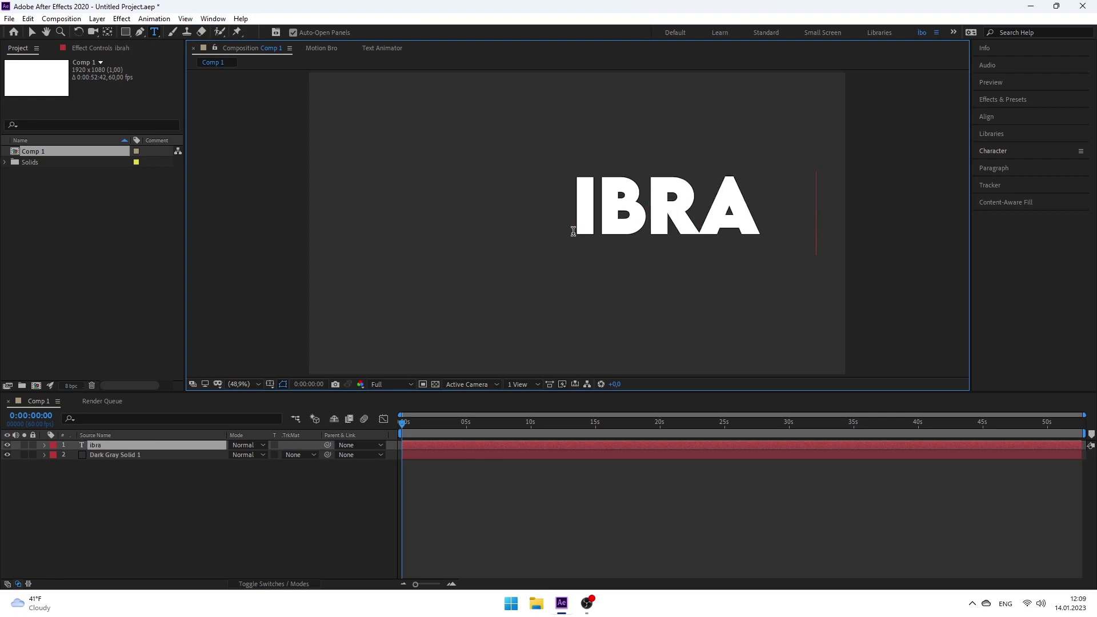
text(him)
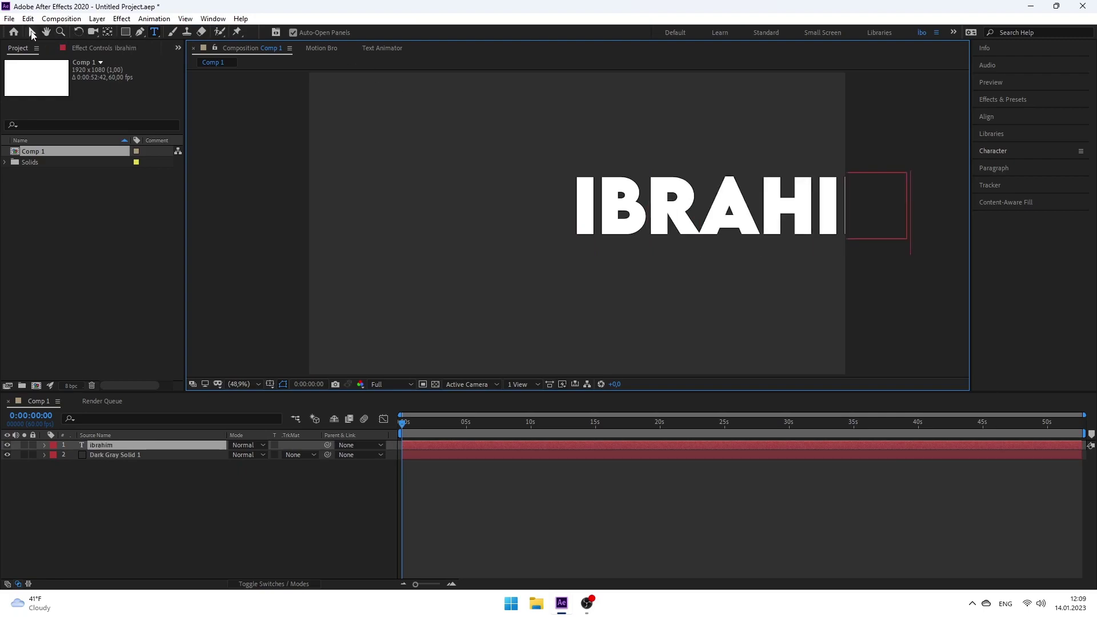
click(32, 32)
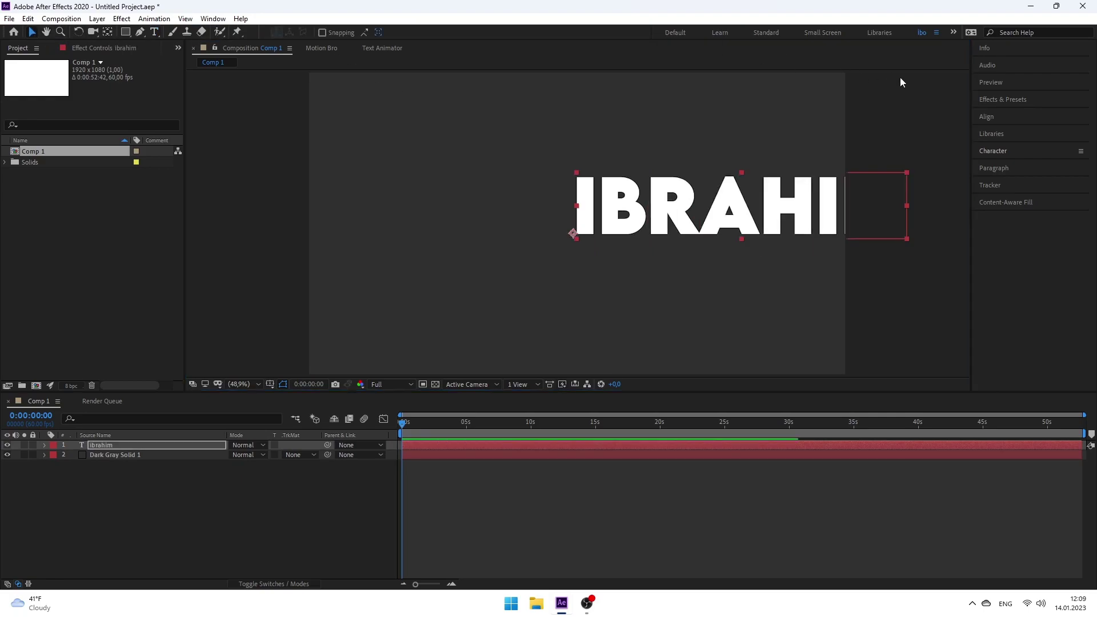
- Centre the text horizontally and vertically in the frame using the Align panel
click(996, 116)
click(1002, 145)
click(1060, 149)
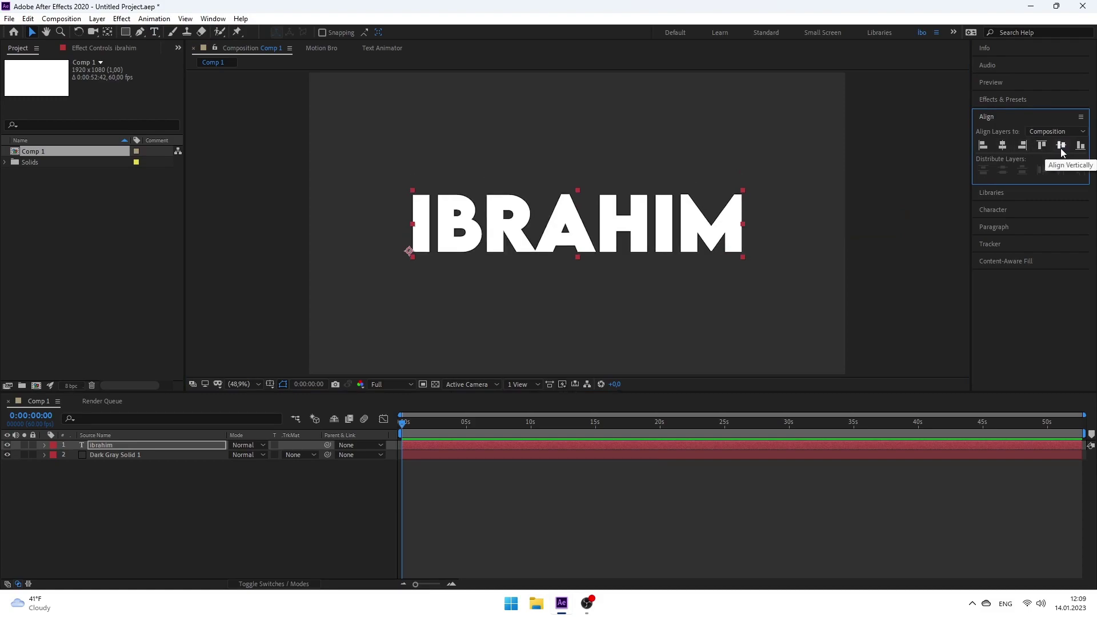
click(986, 115)
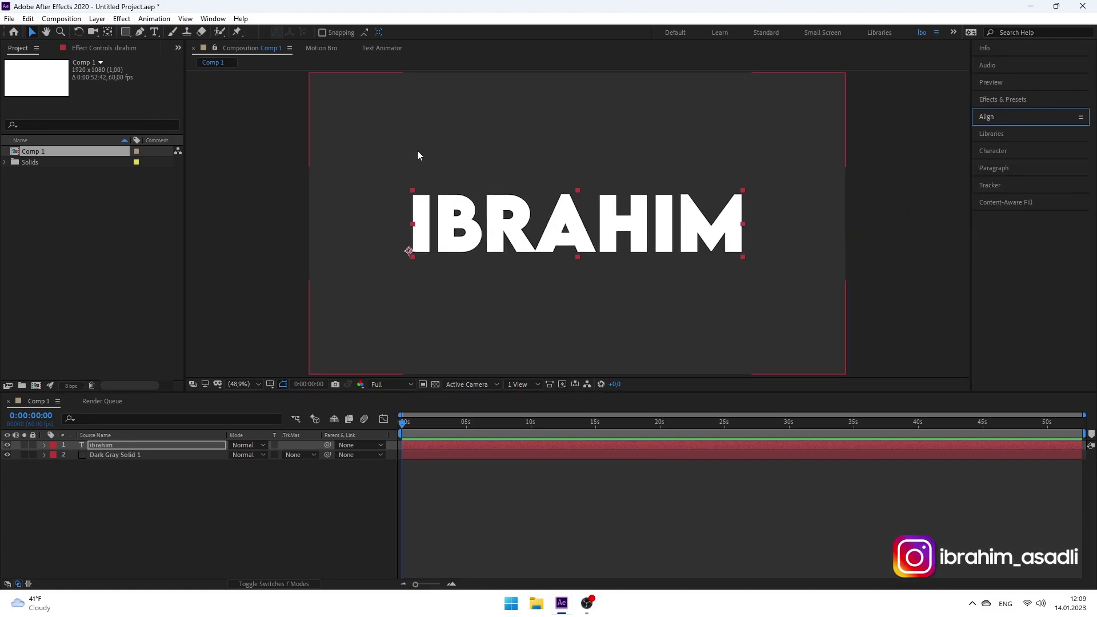
- Convert the text into an ibrahim Outlines shape layer and delete the original text layer
right_click(105, 445)
mouse_move(136, 354)
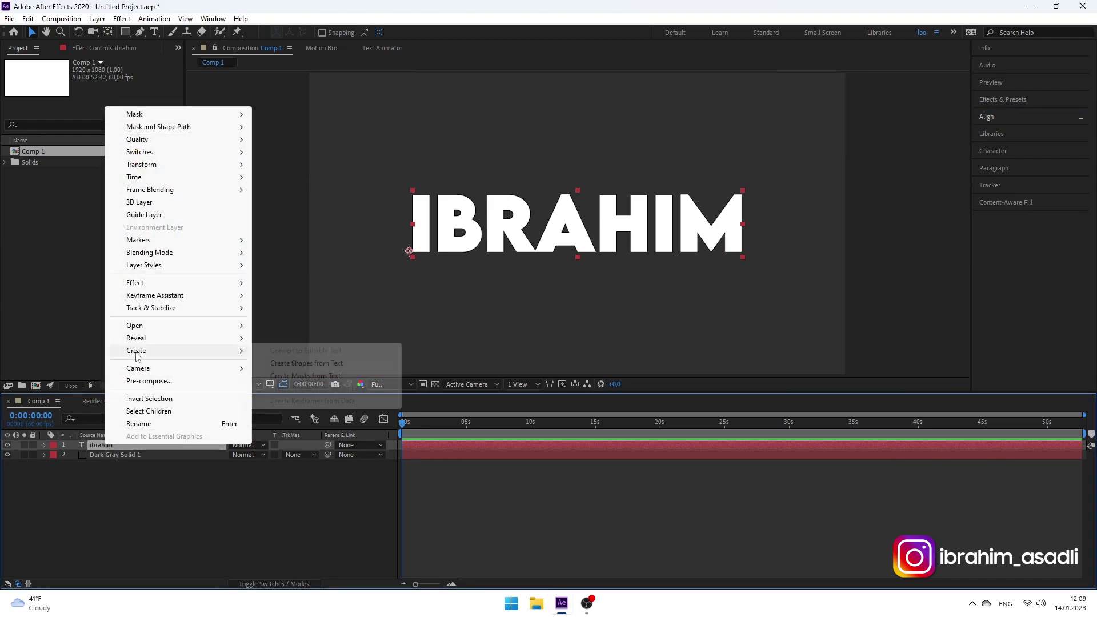
click(307, 364)
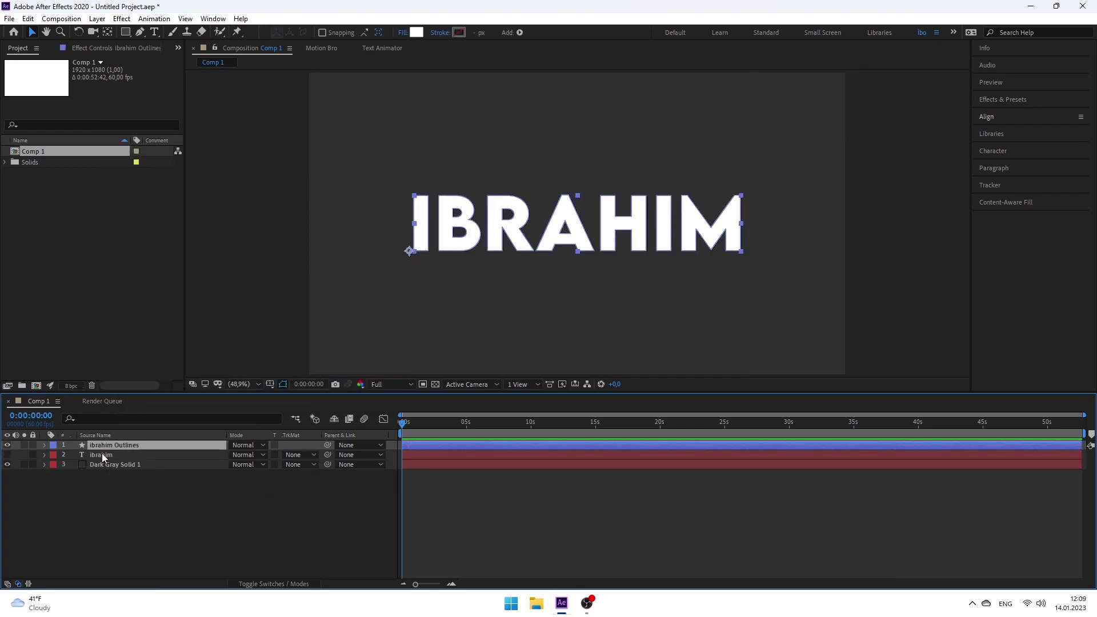
click(101, 454)
key(Delete)
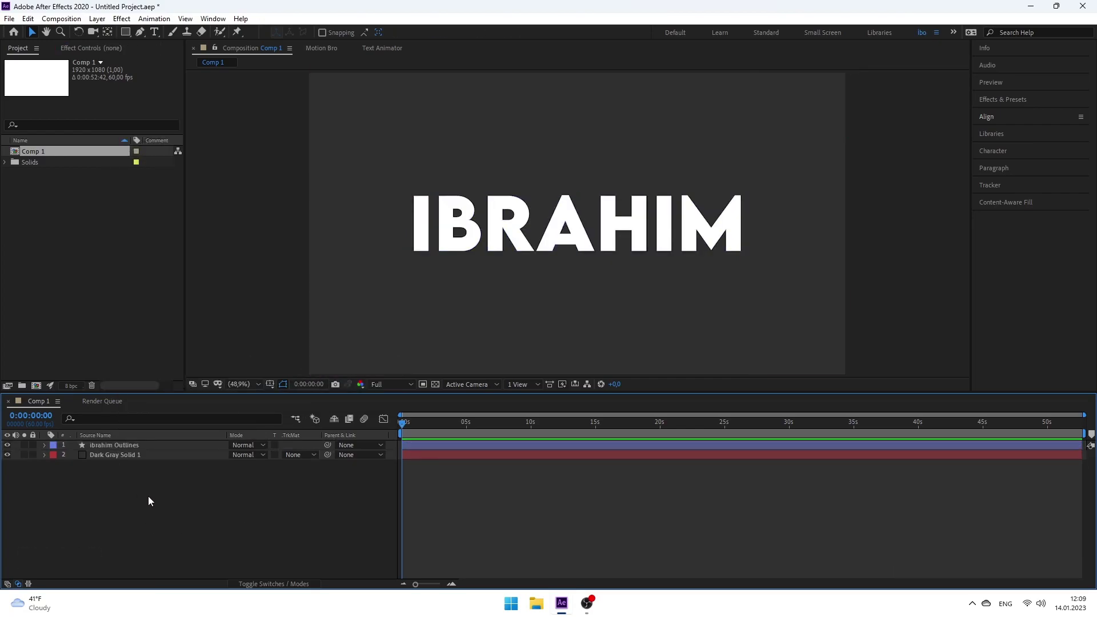
click(114, 445)
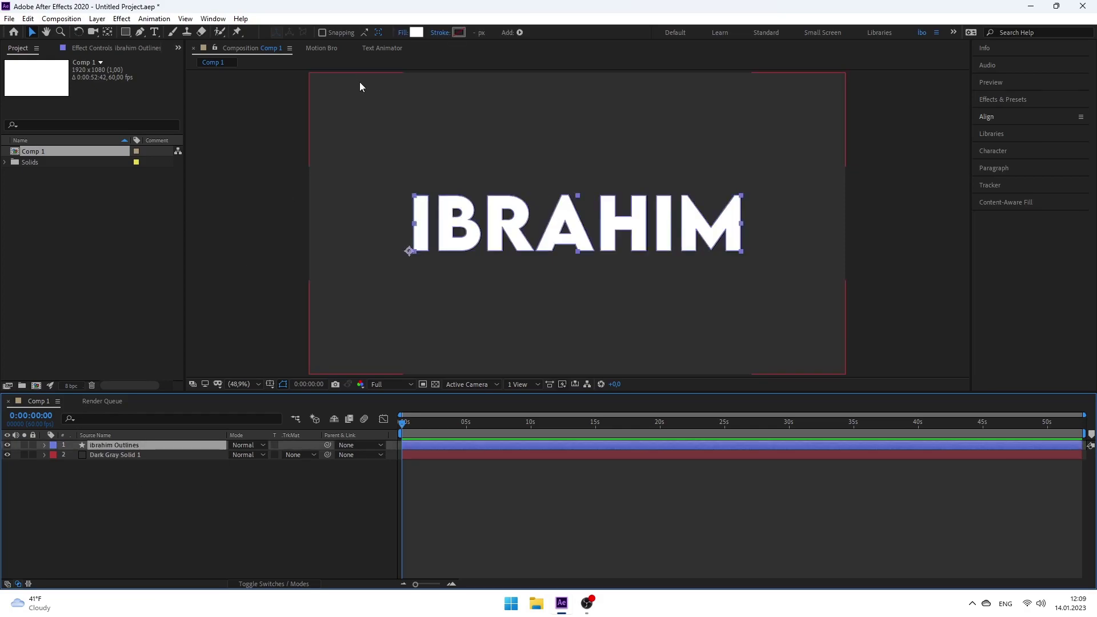
- Remove the fill from the letter outlines, keeping only a stroke
alt+click(460, 33)
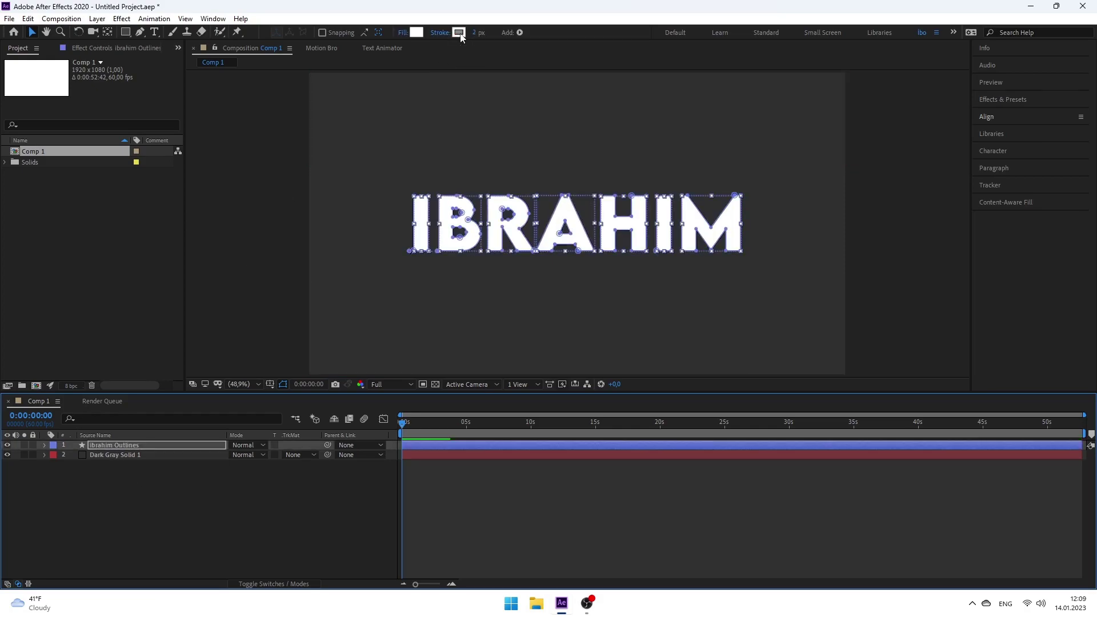
alt+click(461, 33)
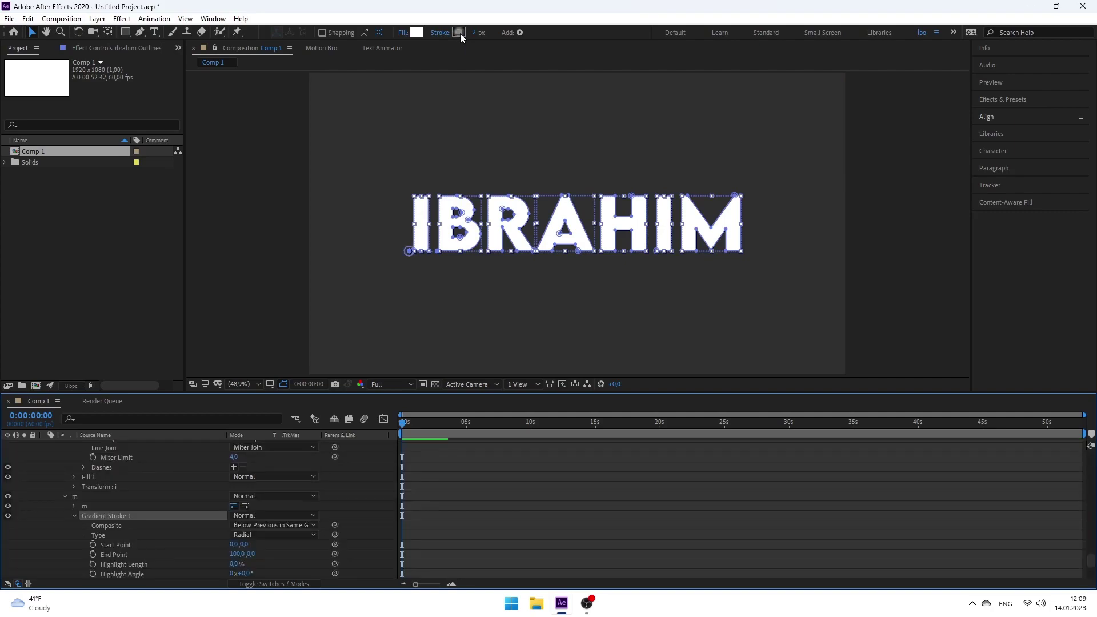
alt+click(417, 33)
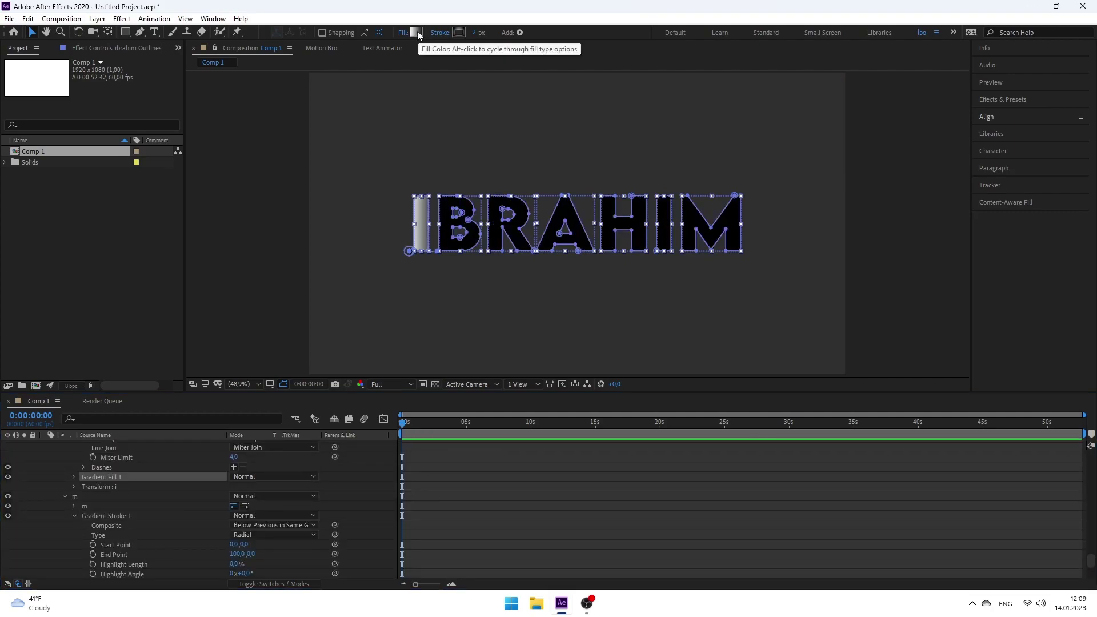
alt+click(417, 33)
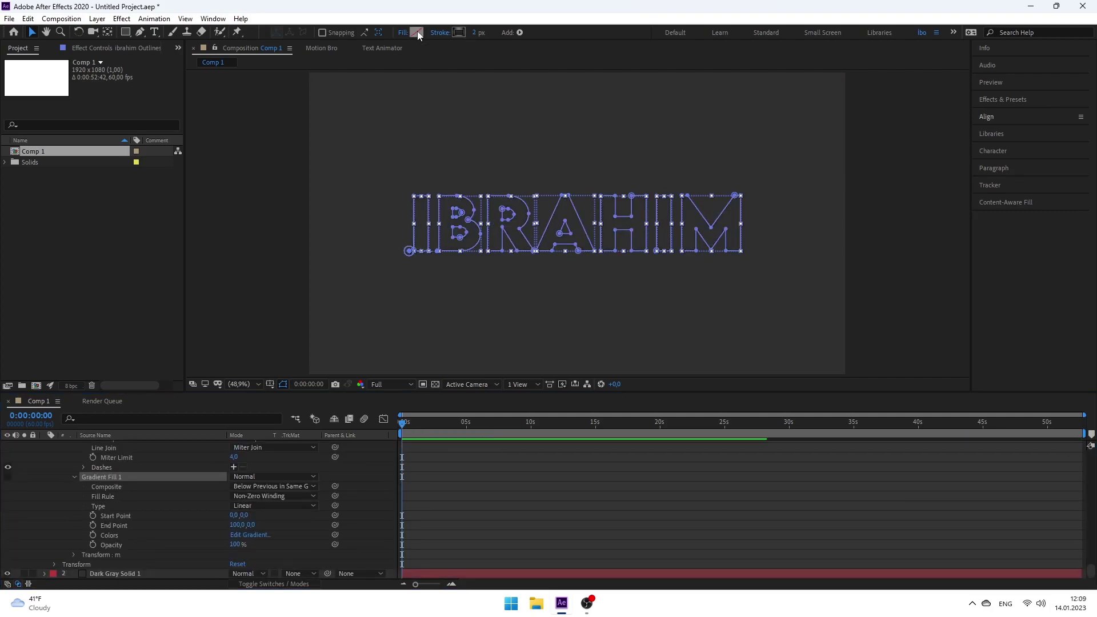
- Make the letter stroke white and 15 px wide, then deselect the layer
click(460, 33)
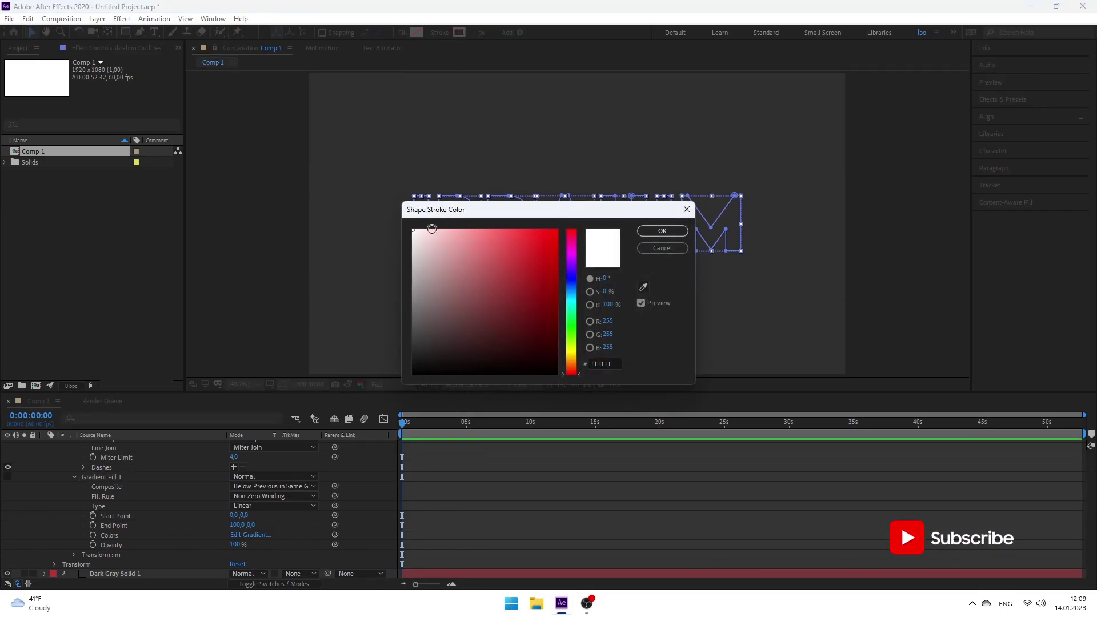
click(663, 231)
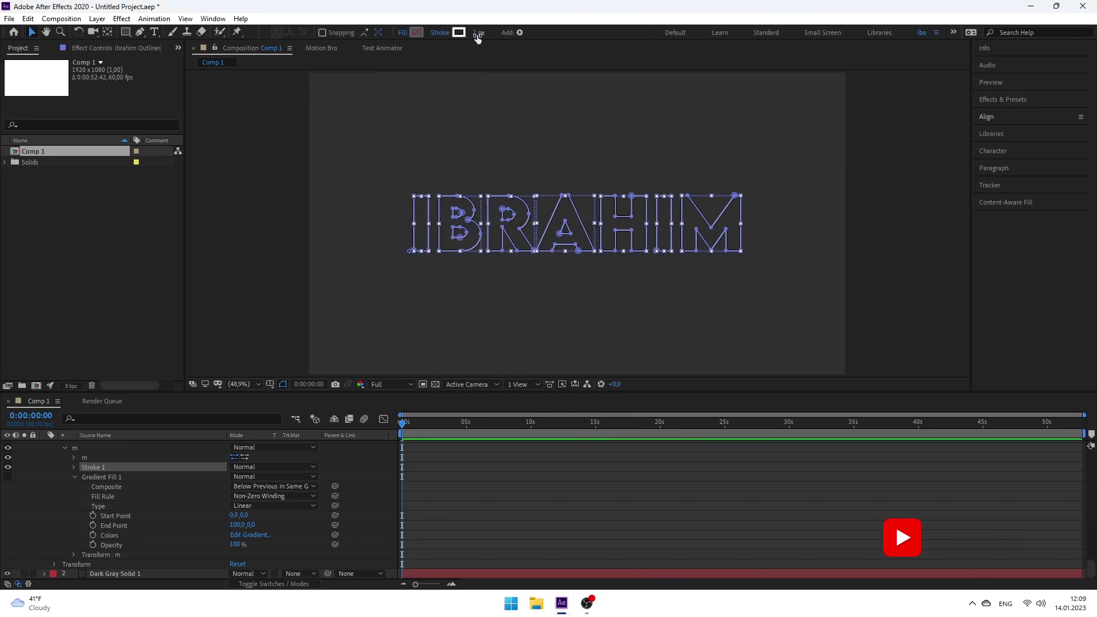
drag(476, 34, 691, 98)
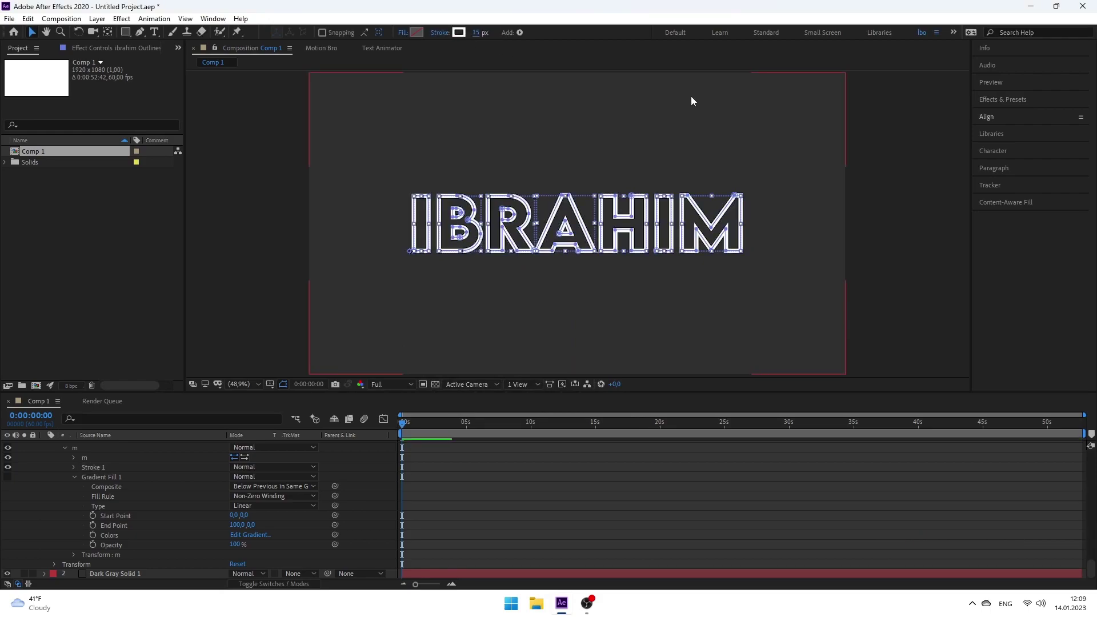
click(274, 283)
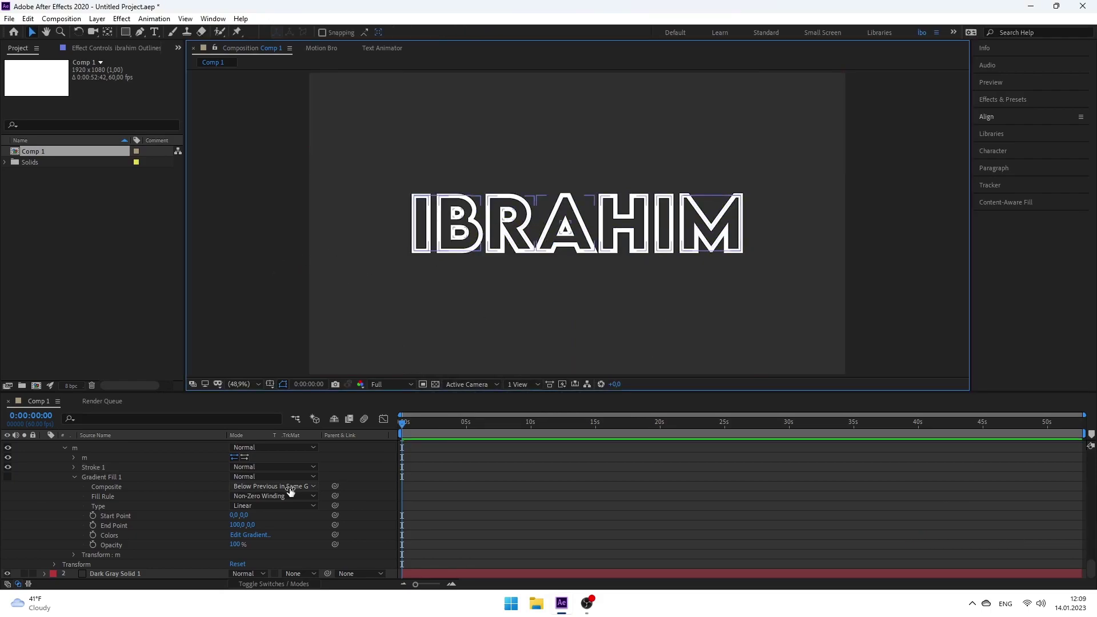
click(388, 430)
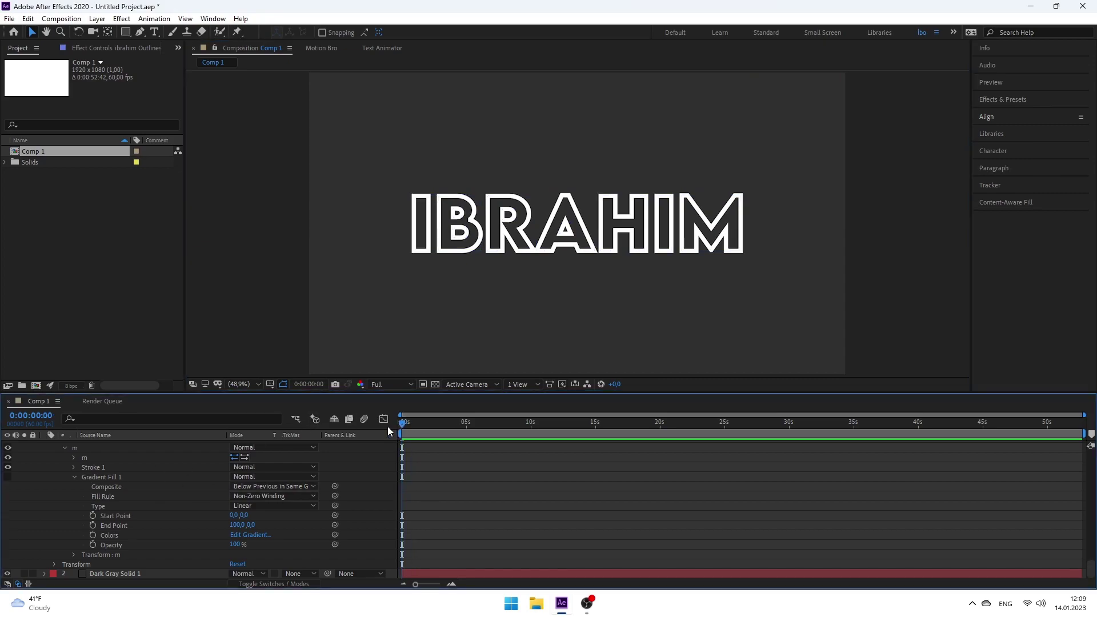
- Add Trim Paths to the ibrahim Outlines contents and expand Trim Paths 1
scroll(86, 474, up, 5)
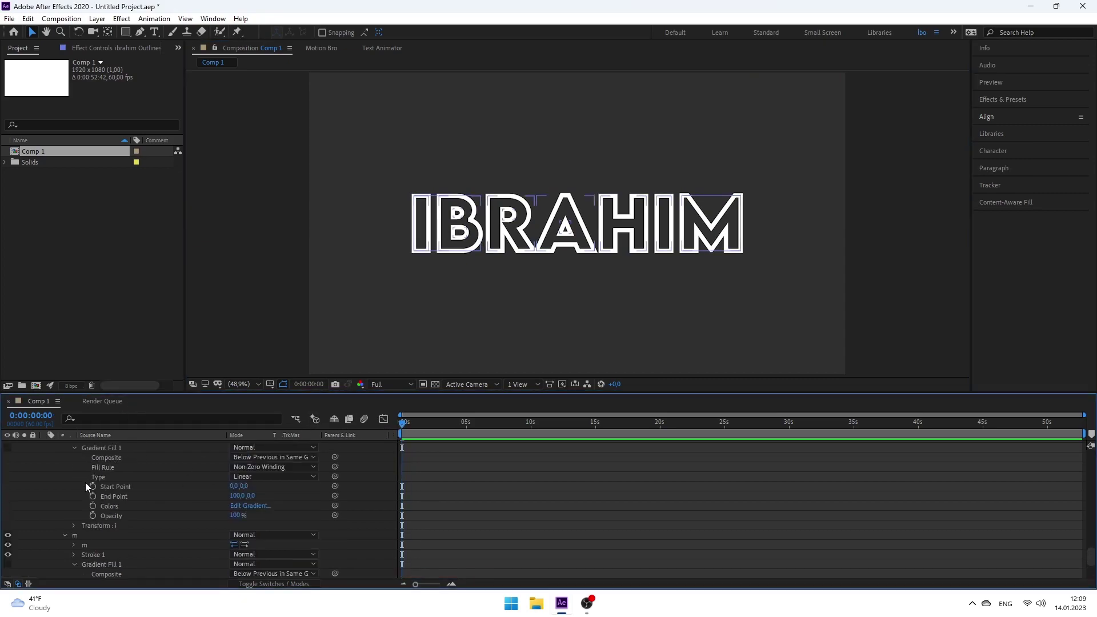
scroll(88, 485, up, 3)
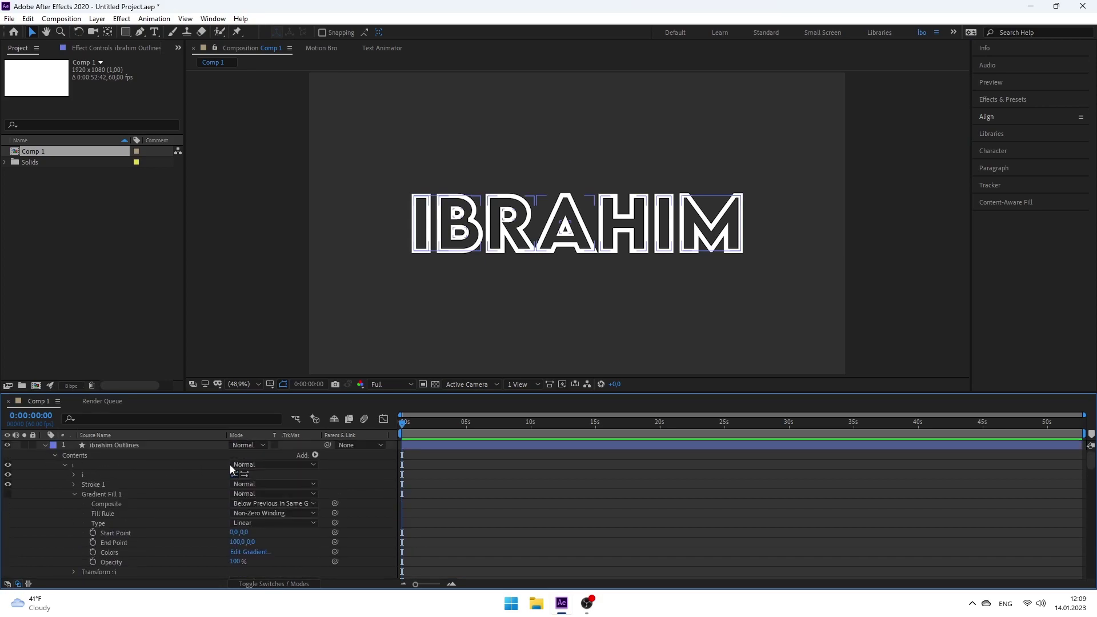
click(314, 455)
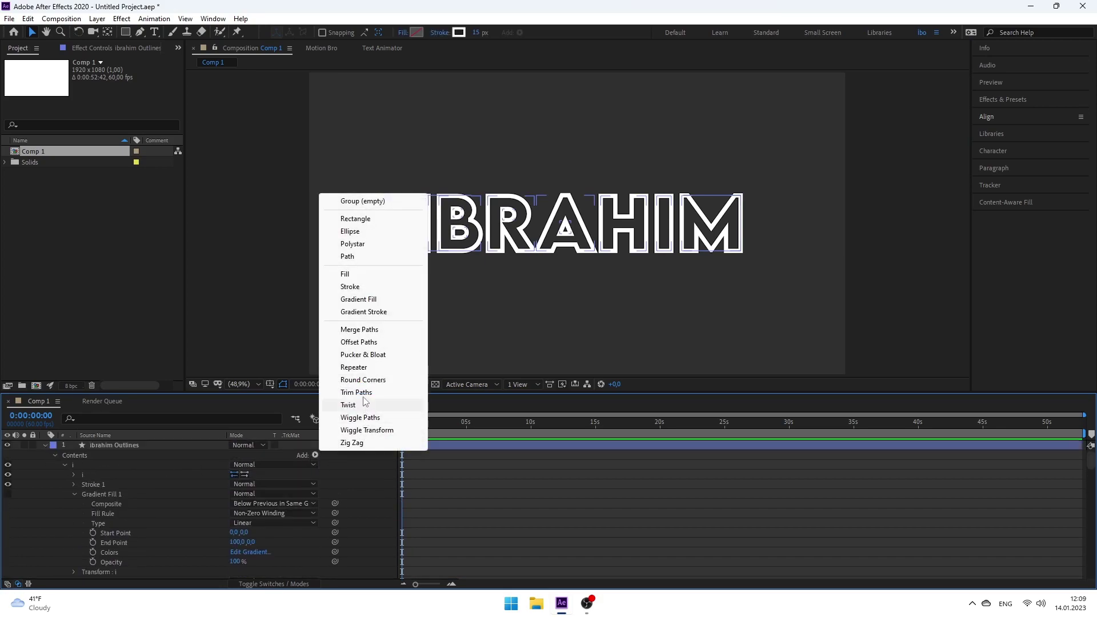
click(363, 398)
scroll(136, 516, down, 1)
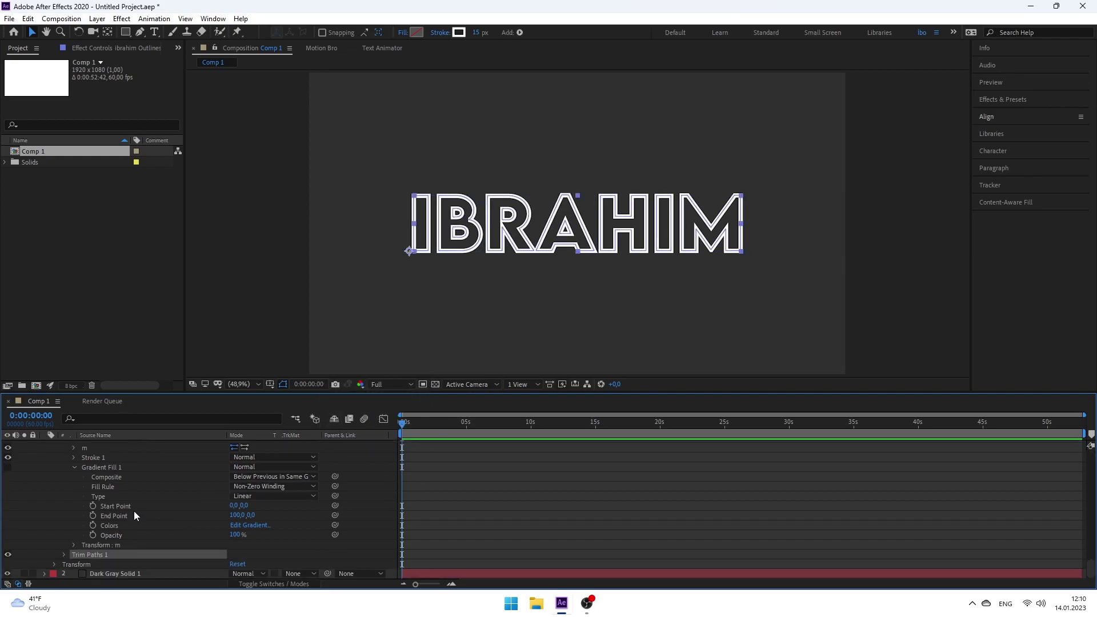
click(64, 554)
scroll(173, 485, down, 2)
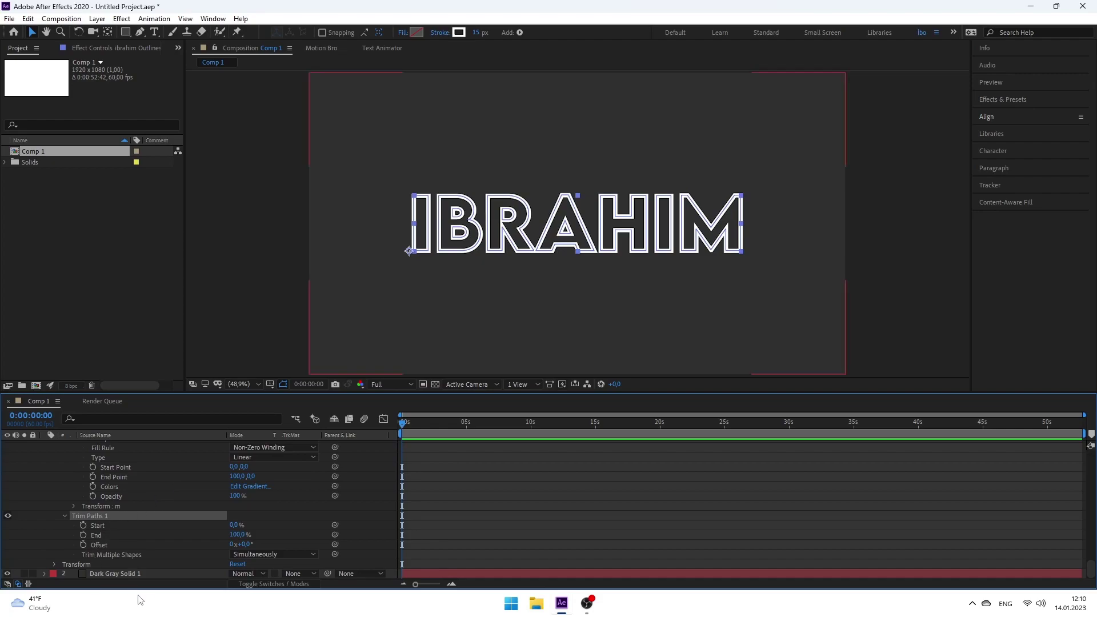
- Set Trim Paths End to 70%, then change it to 25%
click(238, 534)
text(70)
key(Return)
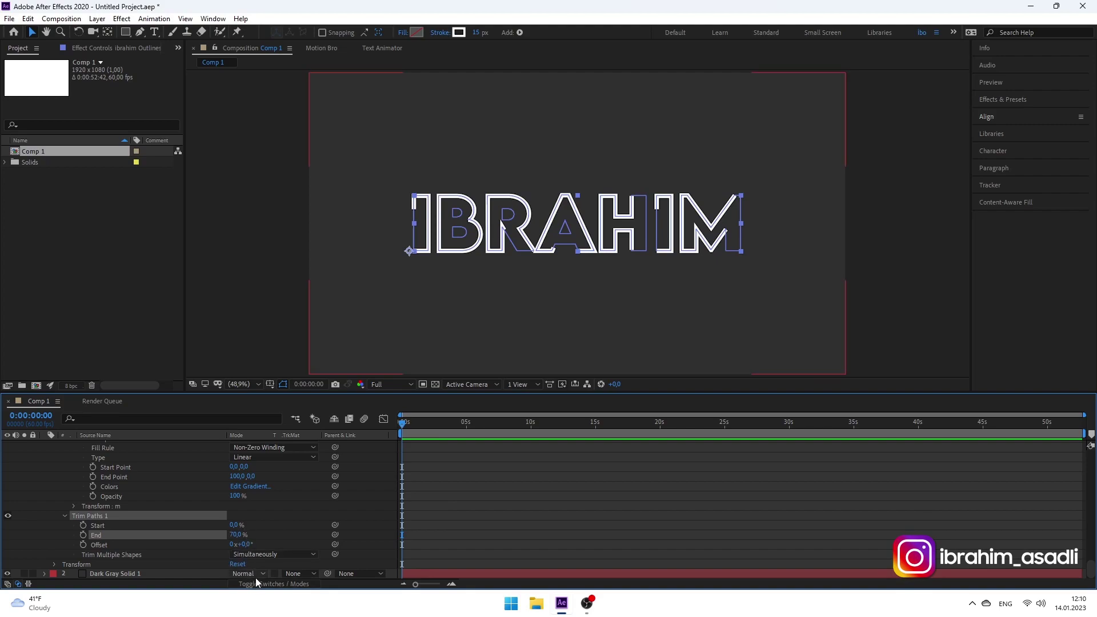
shift+click(235, 528)
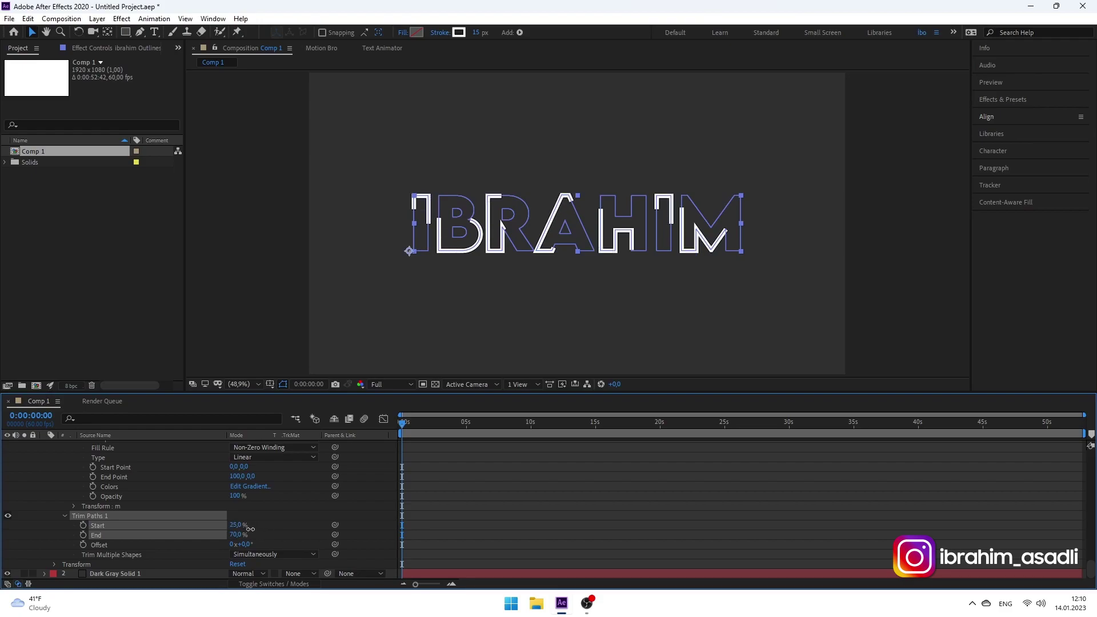
click(229, 529)
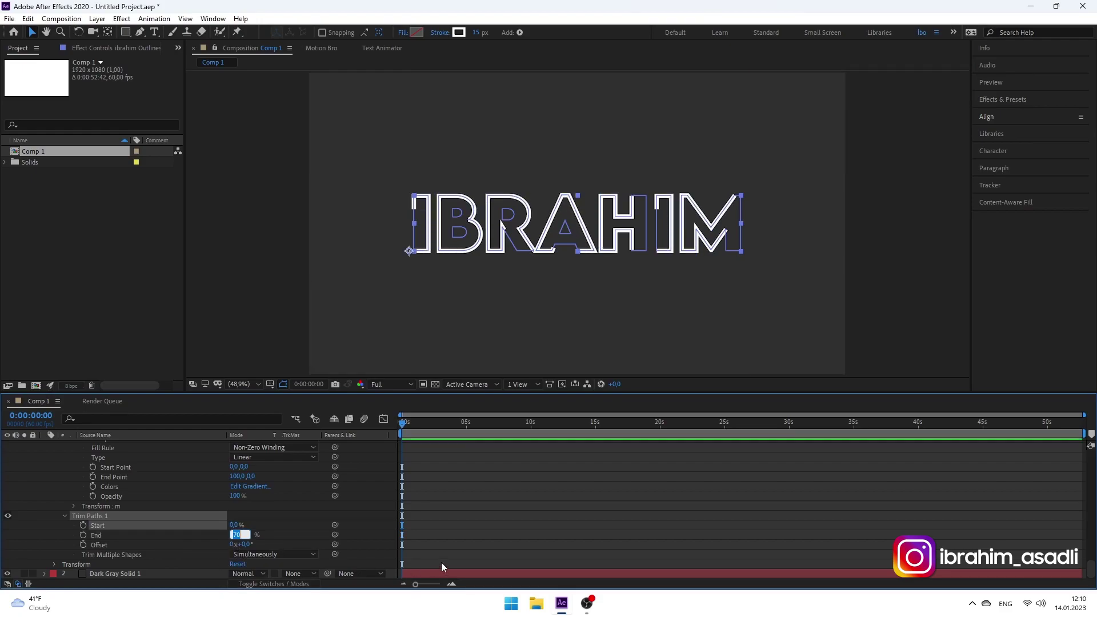
text(25)
key(Return)
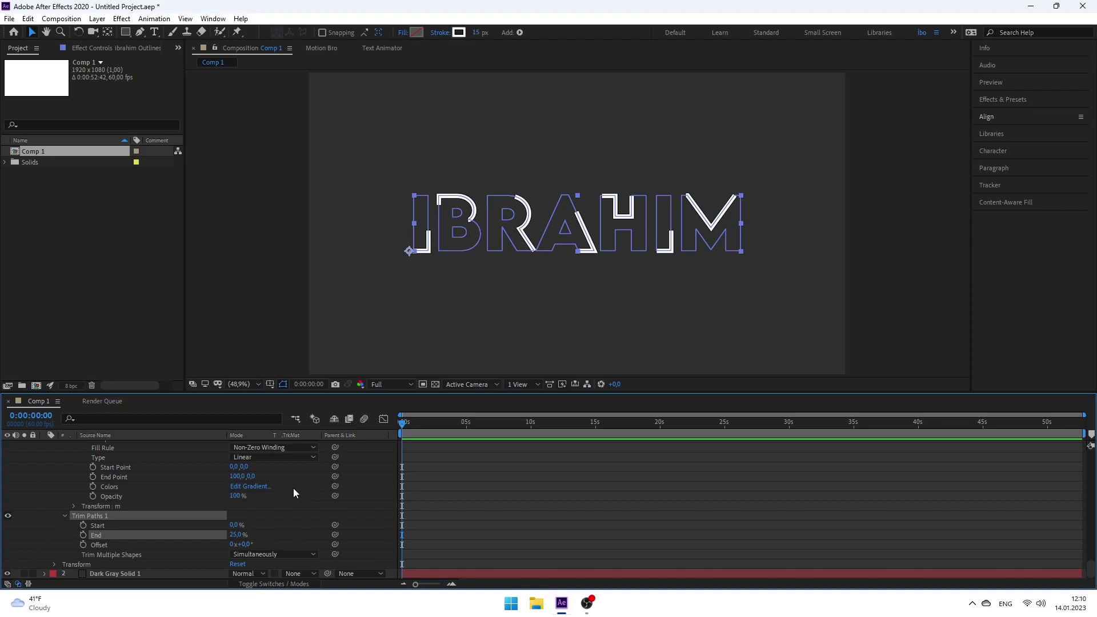
- Keyframe Trim Paths Offset from 0x at 0:00 to 1x at about five seconds
click(84, 545)
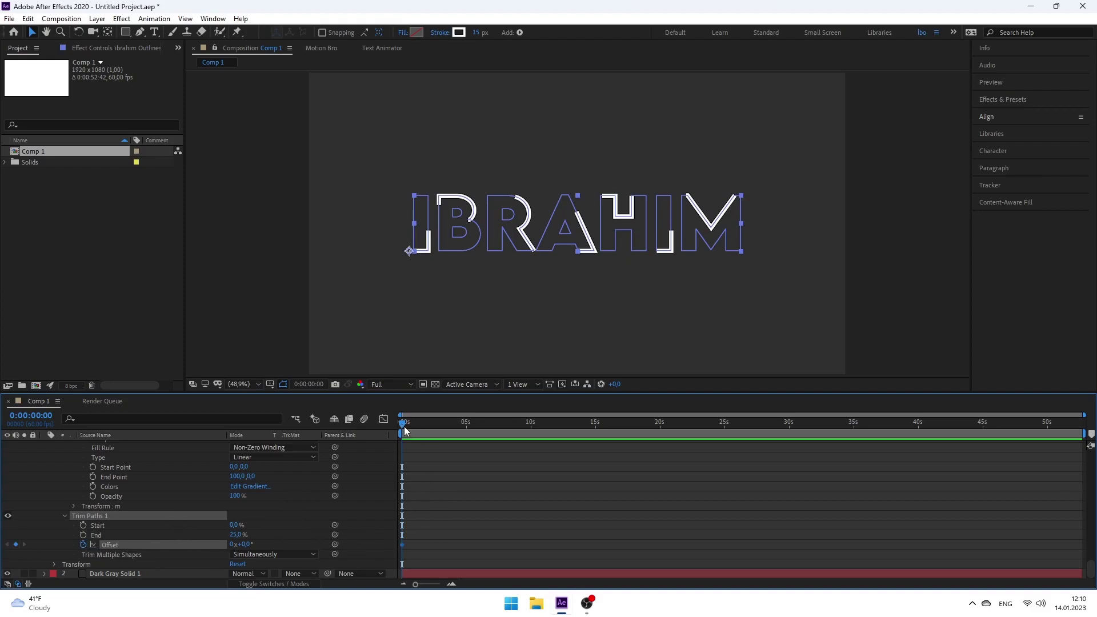
drag(525, 440, 467, 441)
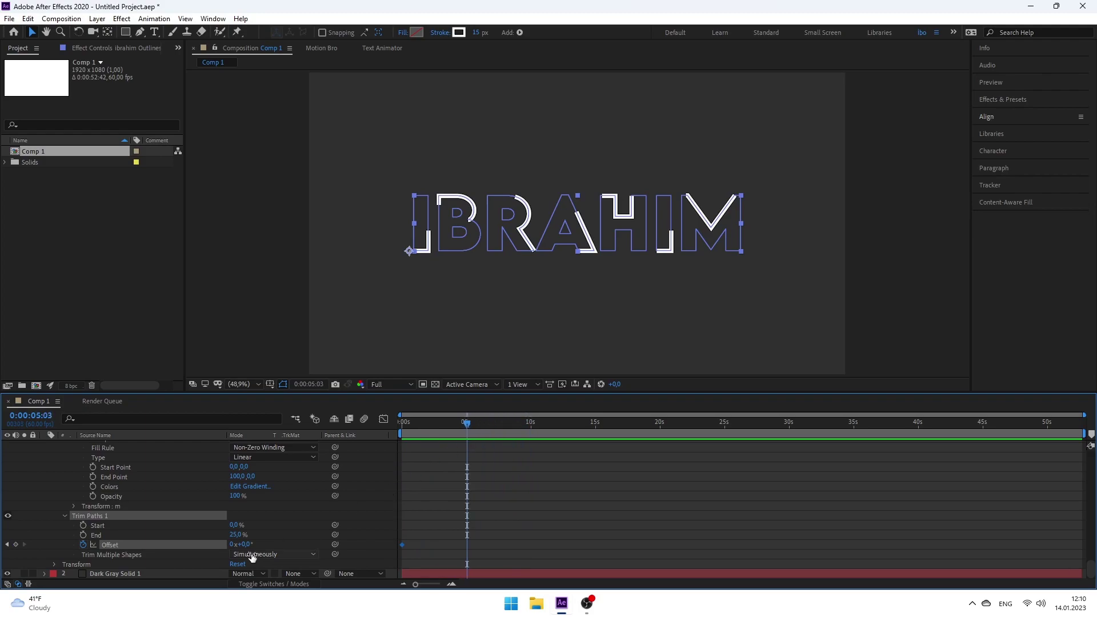
click(232, 545)
text(1)
key(Return)
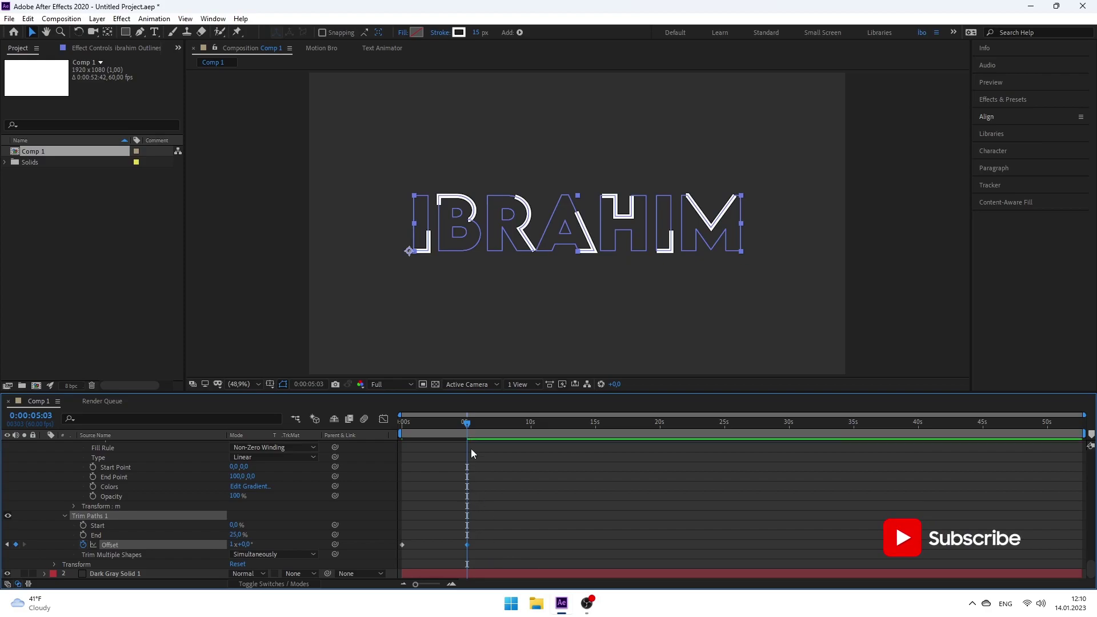
- Preview the stroke animation from the start in a maximized viewer
key(Home)
key(space)
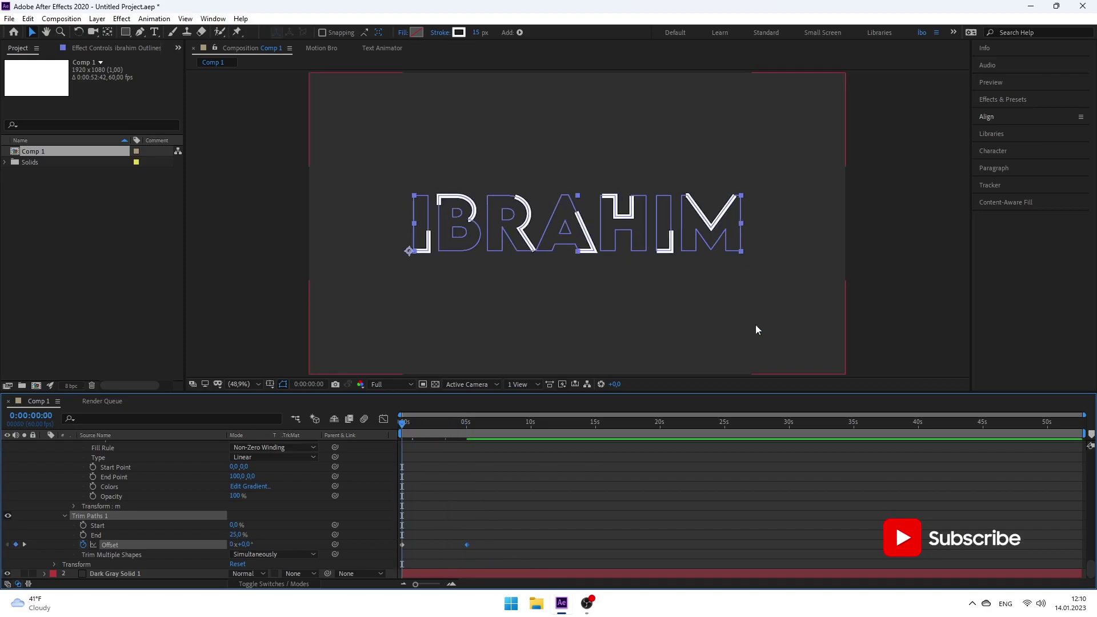
key(grave)
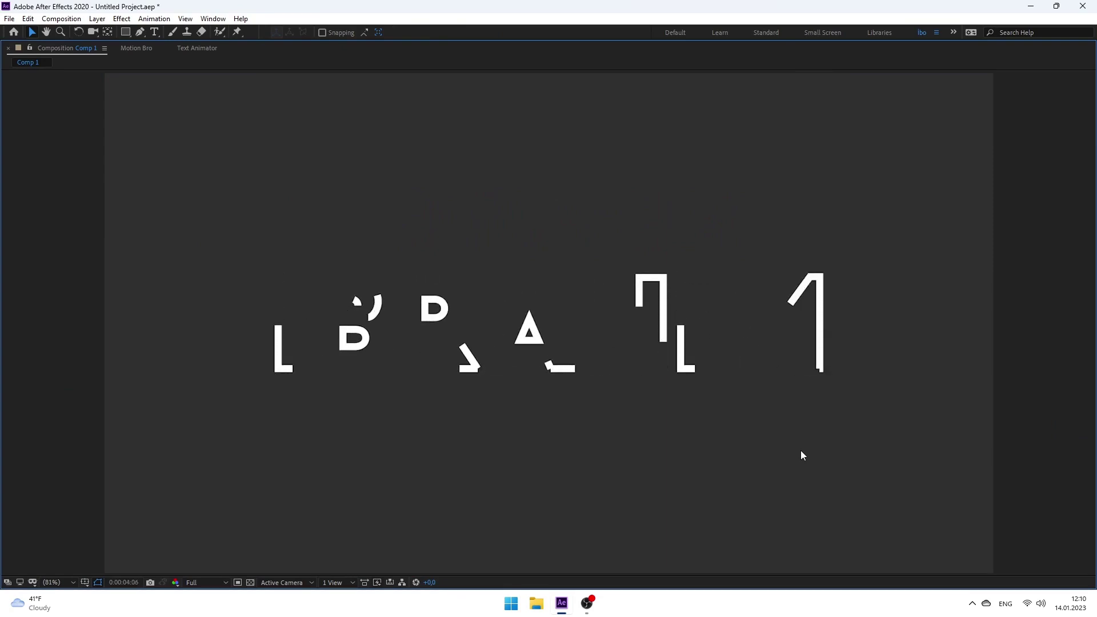
- Change Trim Paths End to 75% and replay the animation maximized from the start
key(grave)
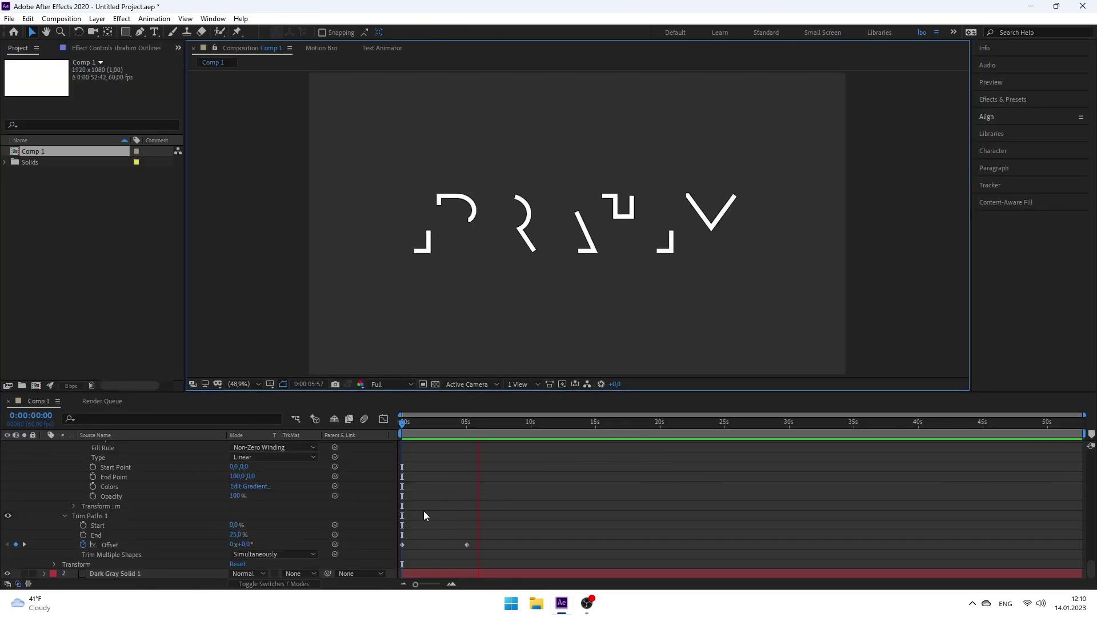
key(space)
click(240, 535)
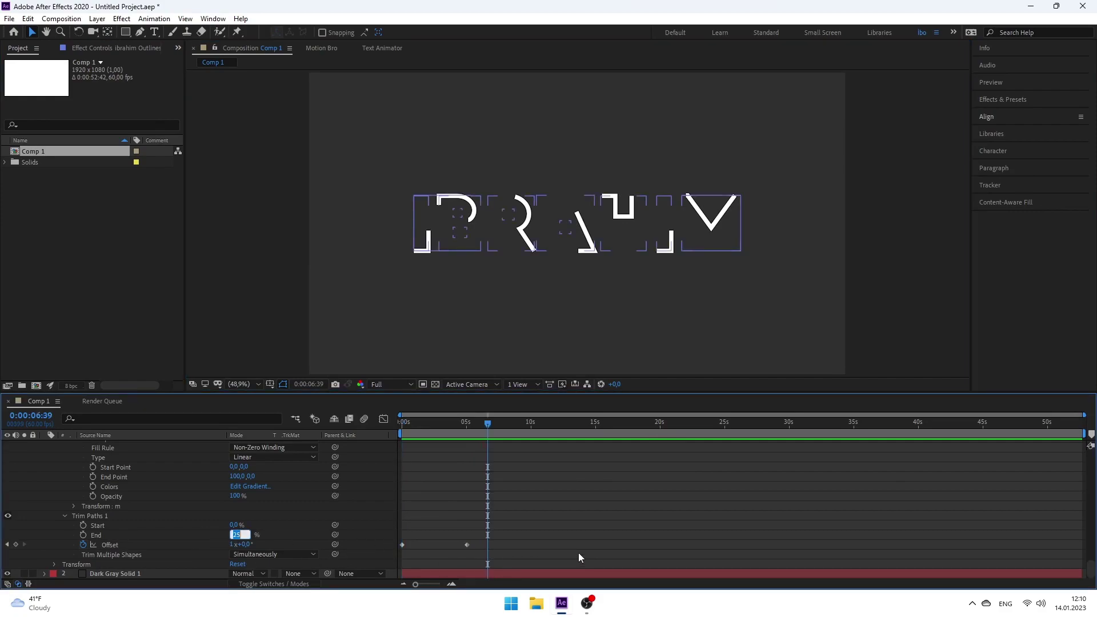
text(75)
key(Return)
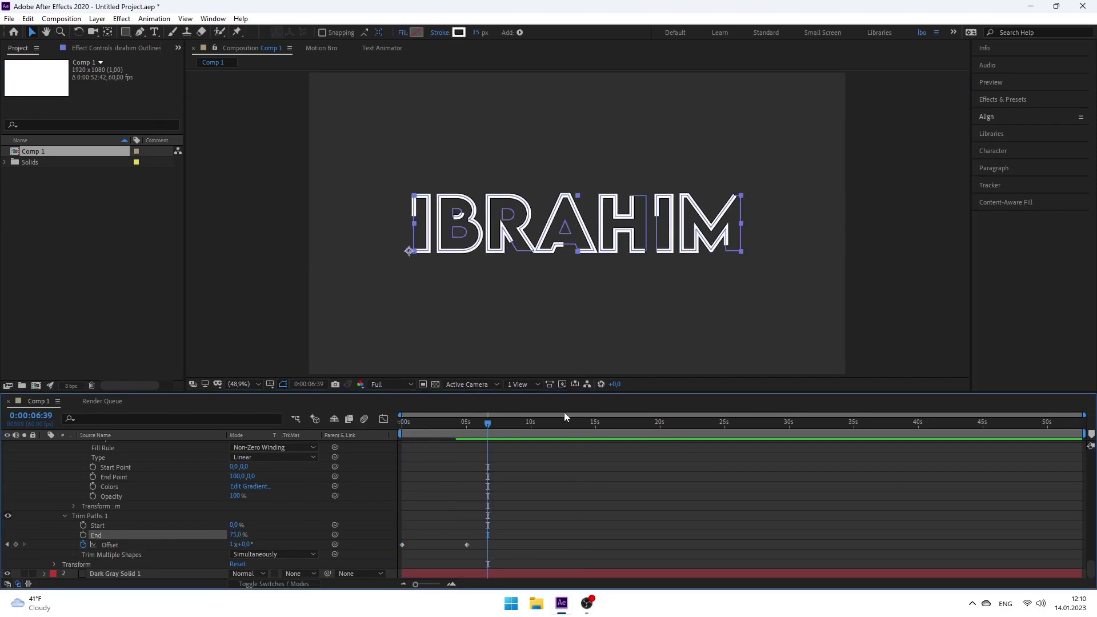
key(Home)
key(space)
key(grave)
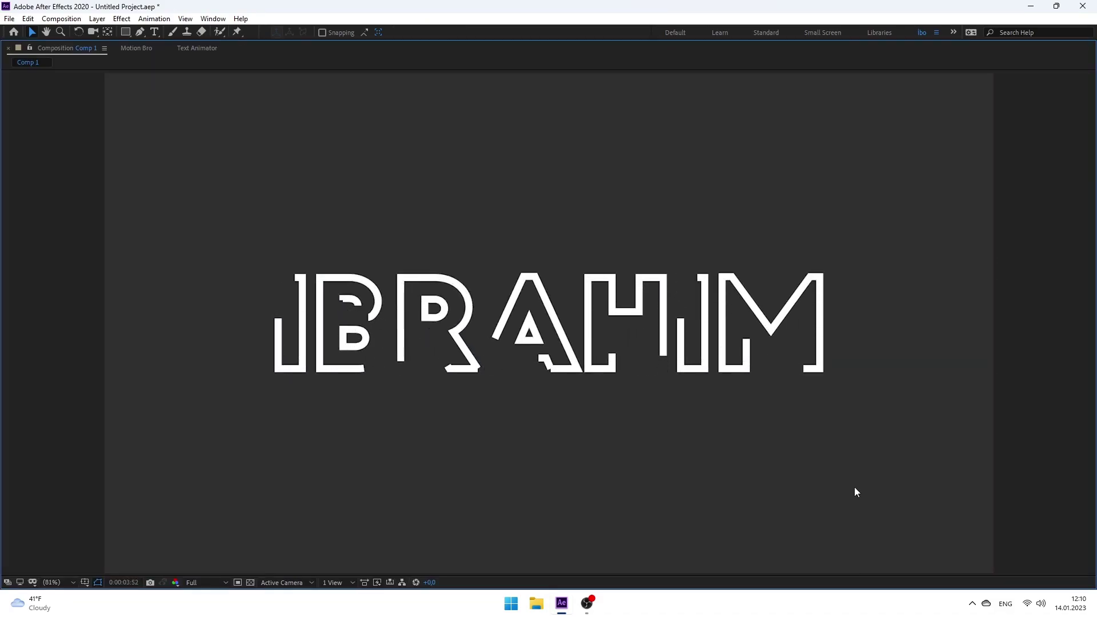
- End the work area at about five seconds and trim the composition to it
key(grave)
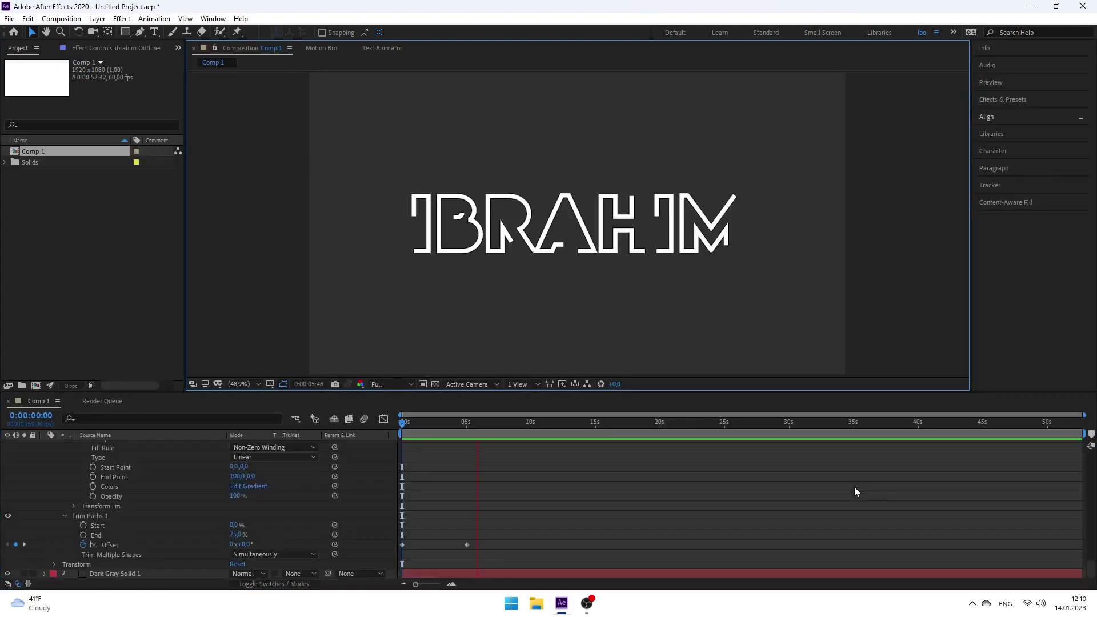
drag(486, 423, 464, 433)
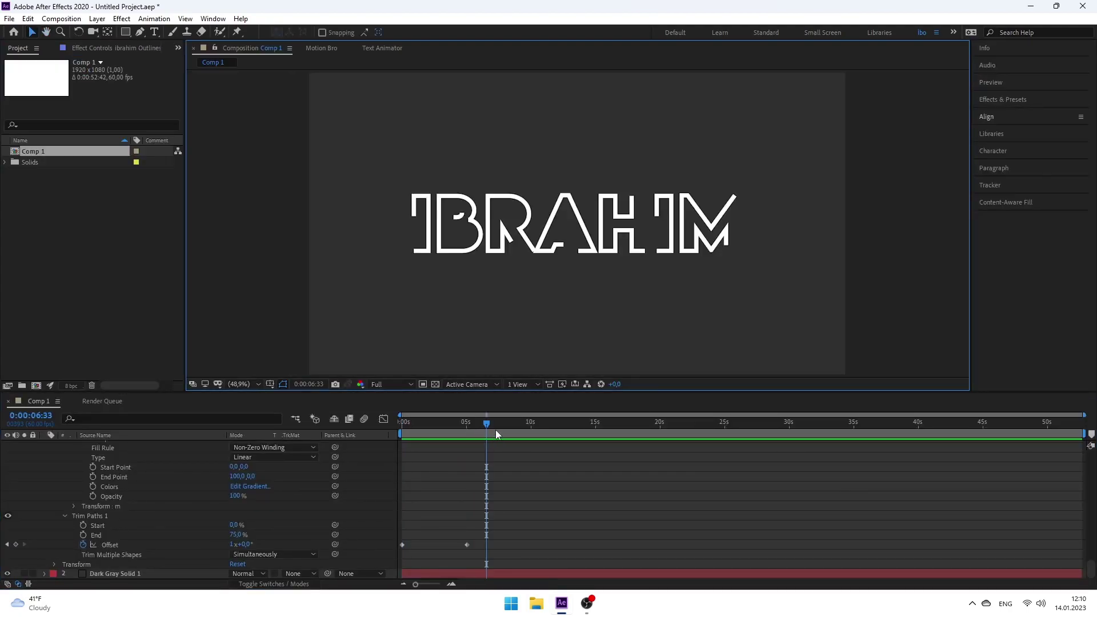
key(n)
right_click(467, 434)
click(474, 465)
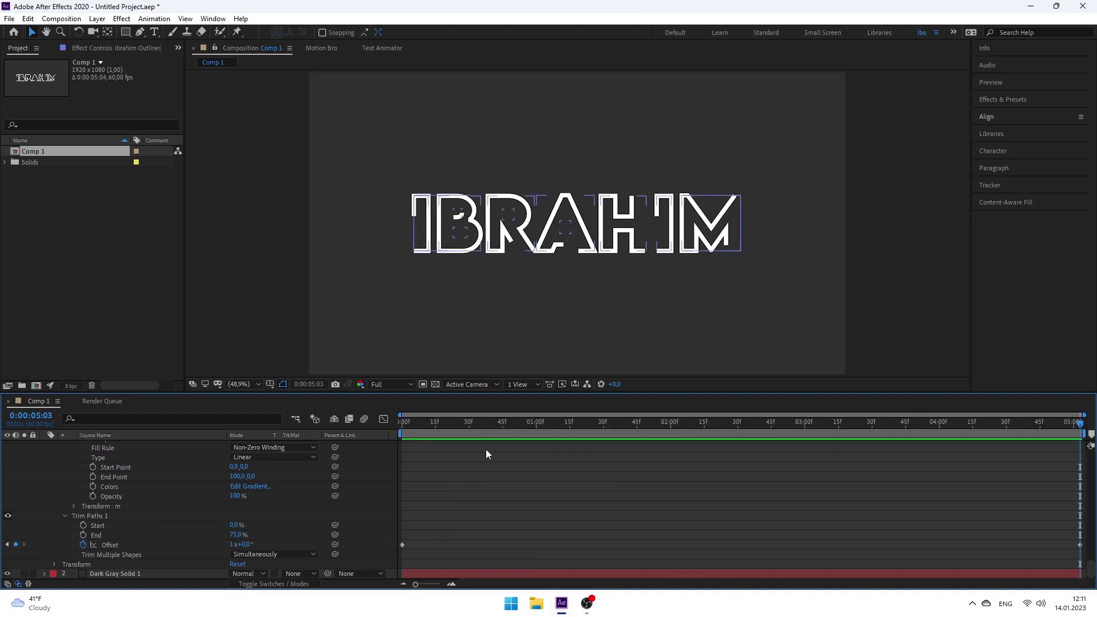
drag(513, 429, 520, 434)
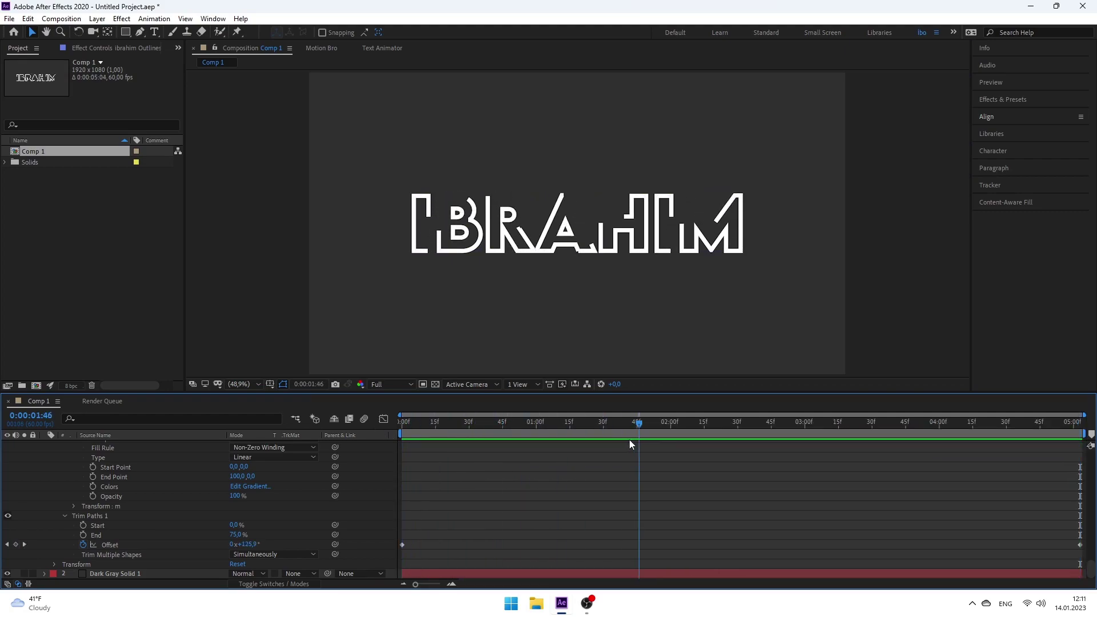
- Raise Trim Paths End to 90% and preview the animation full-window from the start
key(Home)
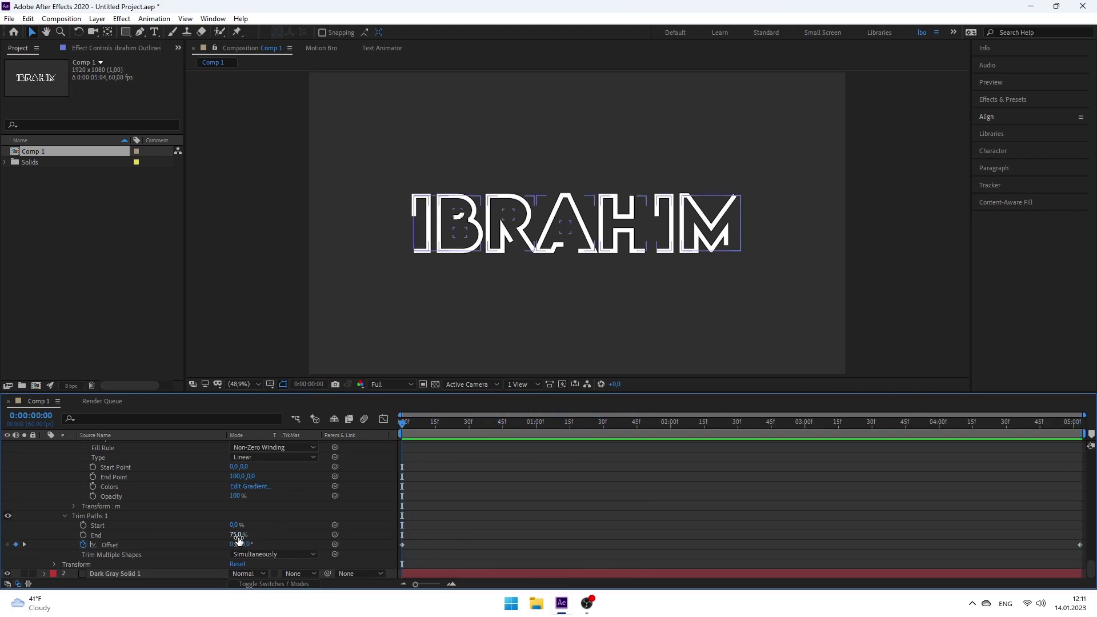
text(90)
key(Return)
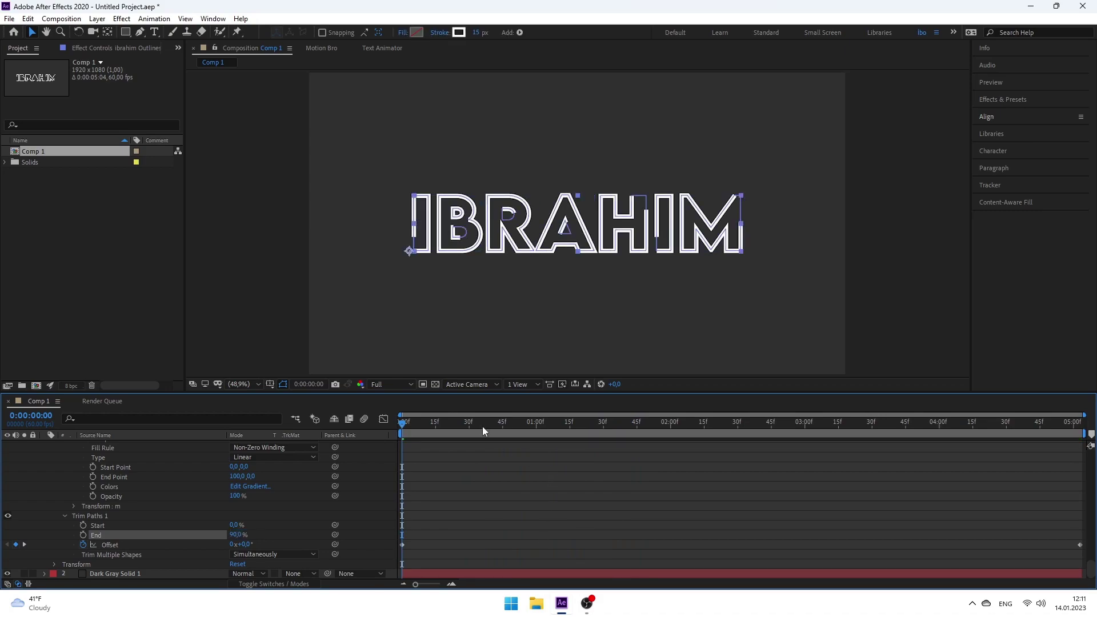
key(space)
key(grave)
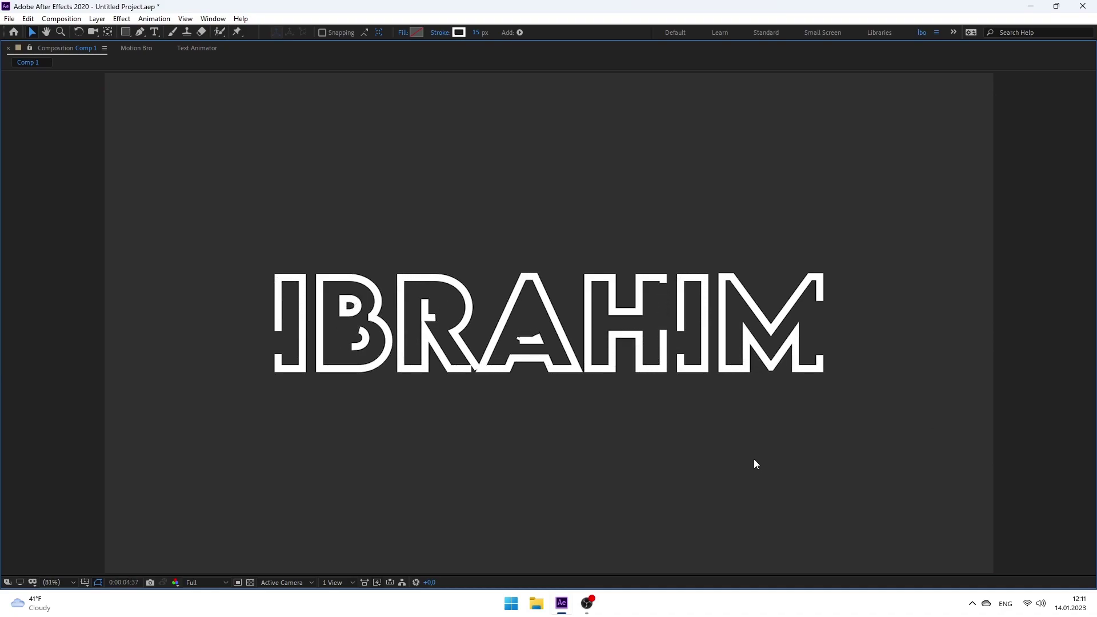
key(grave)
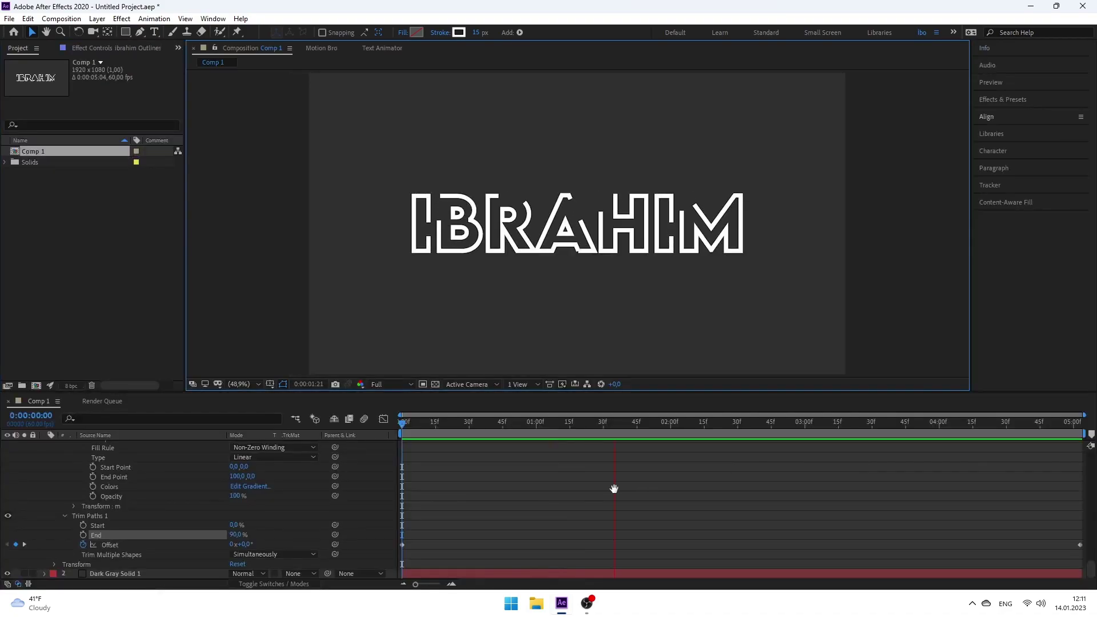
drag(619, 423, 401, 421)
click(64, 517)
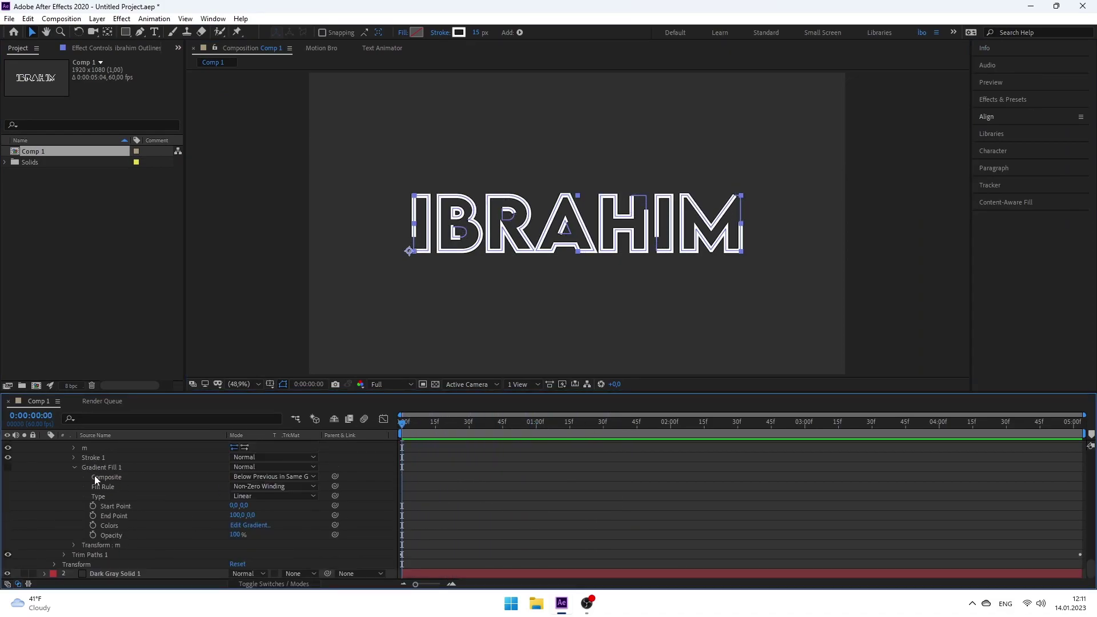
click(76, 469)
click(39, 459)
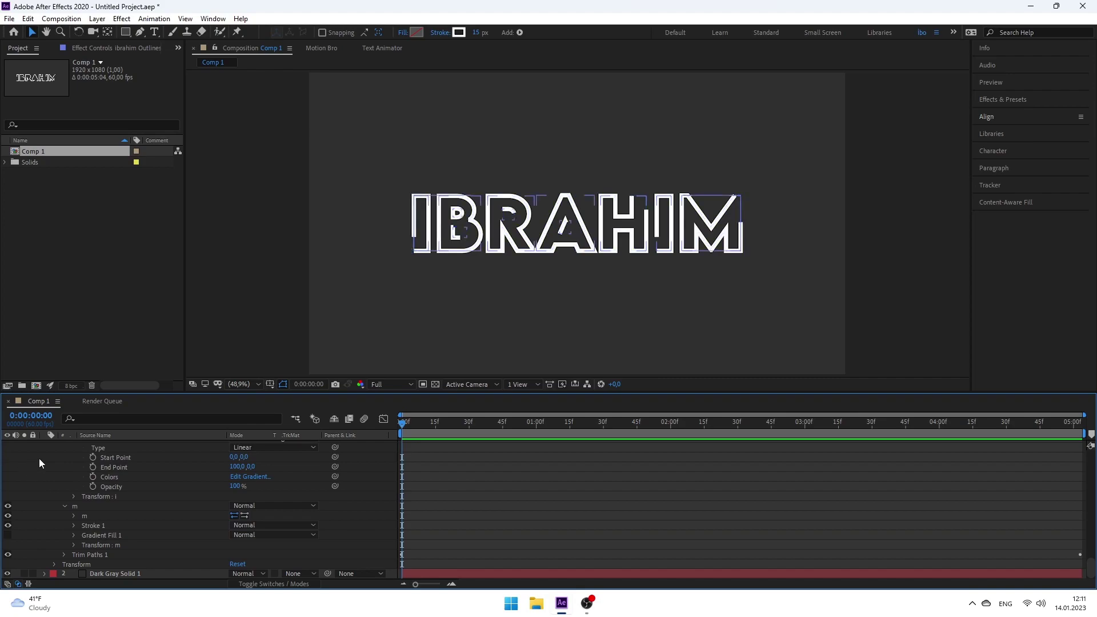
scroll(196, 513, up, 6)
scroll(172, 506, up, 3)
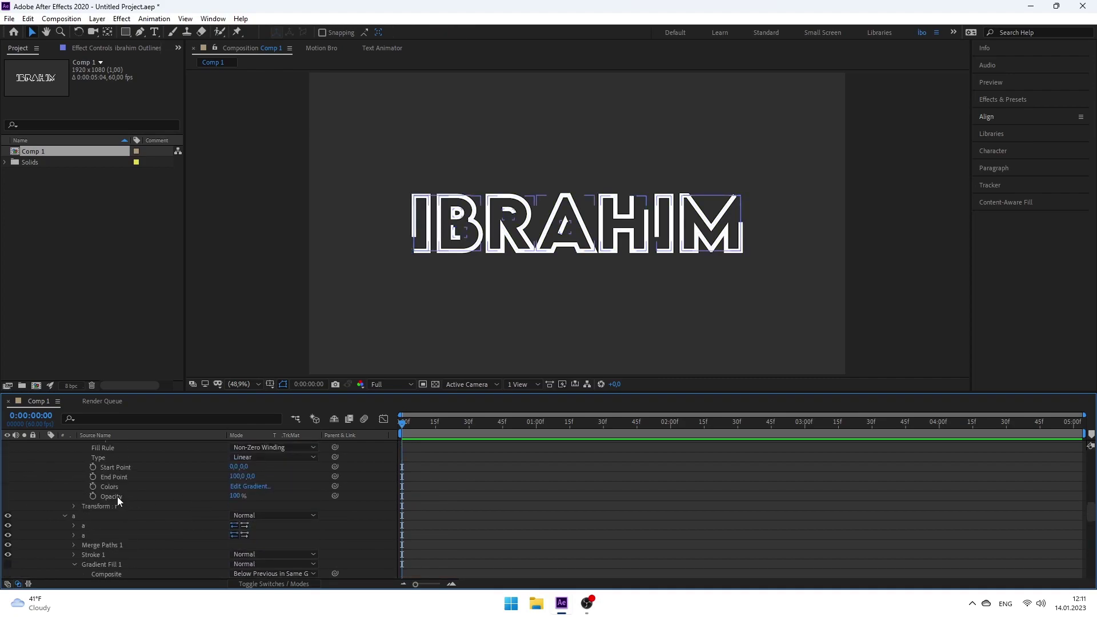
scroll(116, 494, up, 2)
scroll(114, 488, up, 2)
click(45, 446)
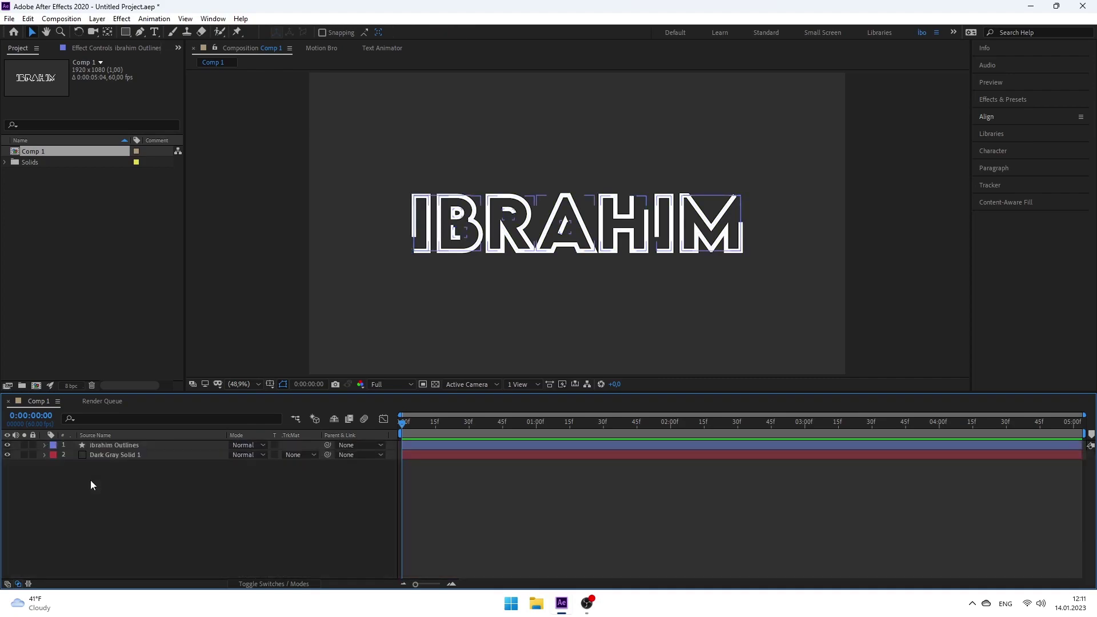
click(408, 424)
drag(408, 426, 585, 427)
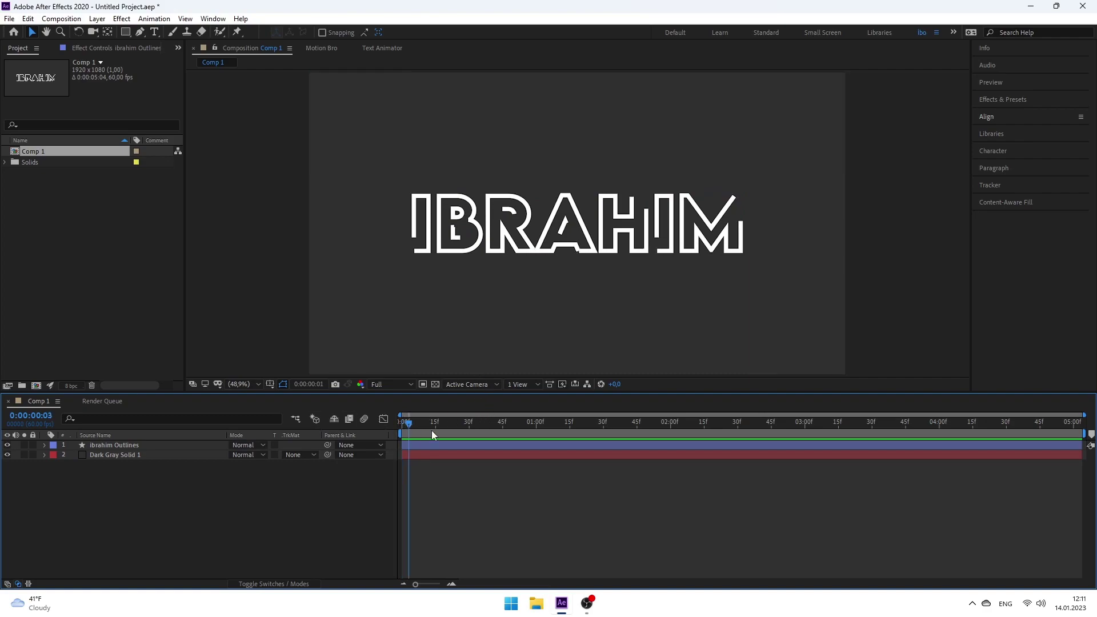
click(122, 446)
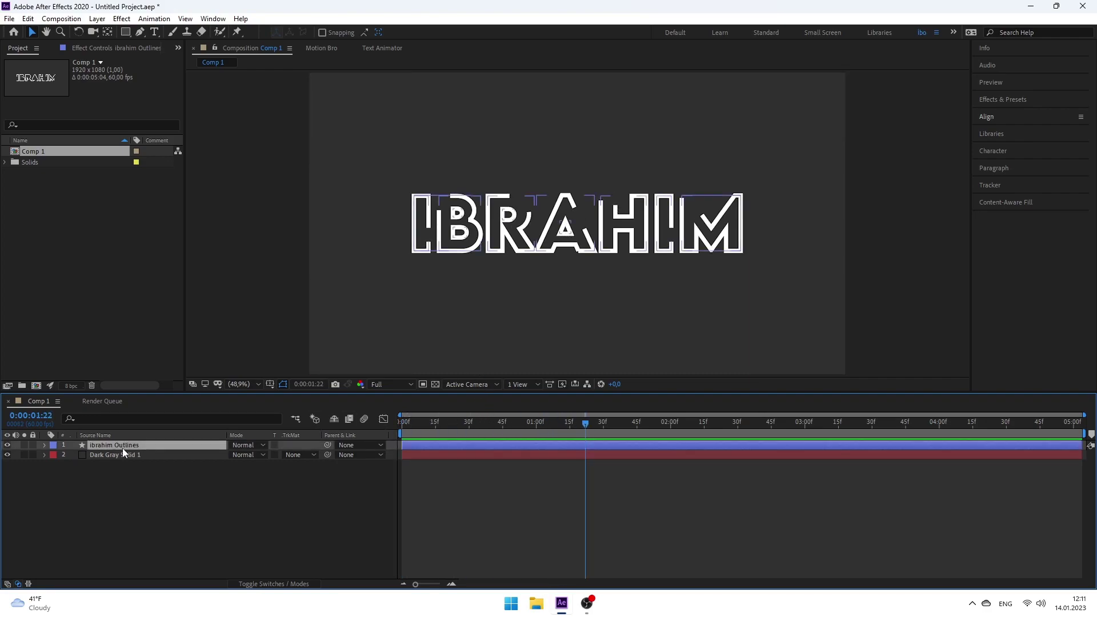
click(43, 446)
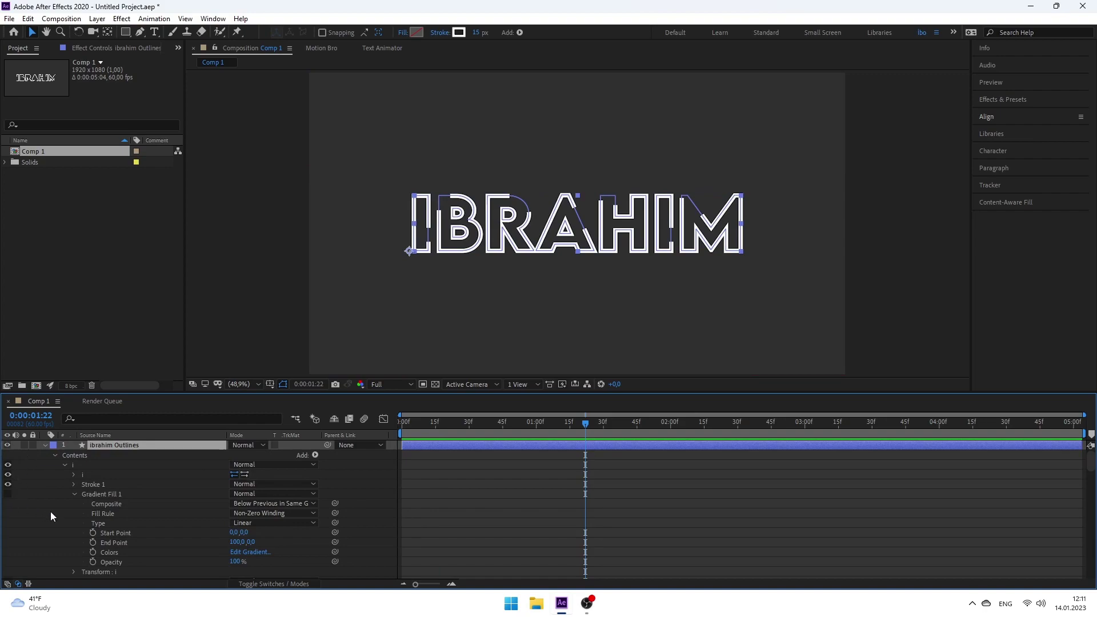
scroll(168, 519, down, 2)
scroll(169, 516, down, 1)
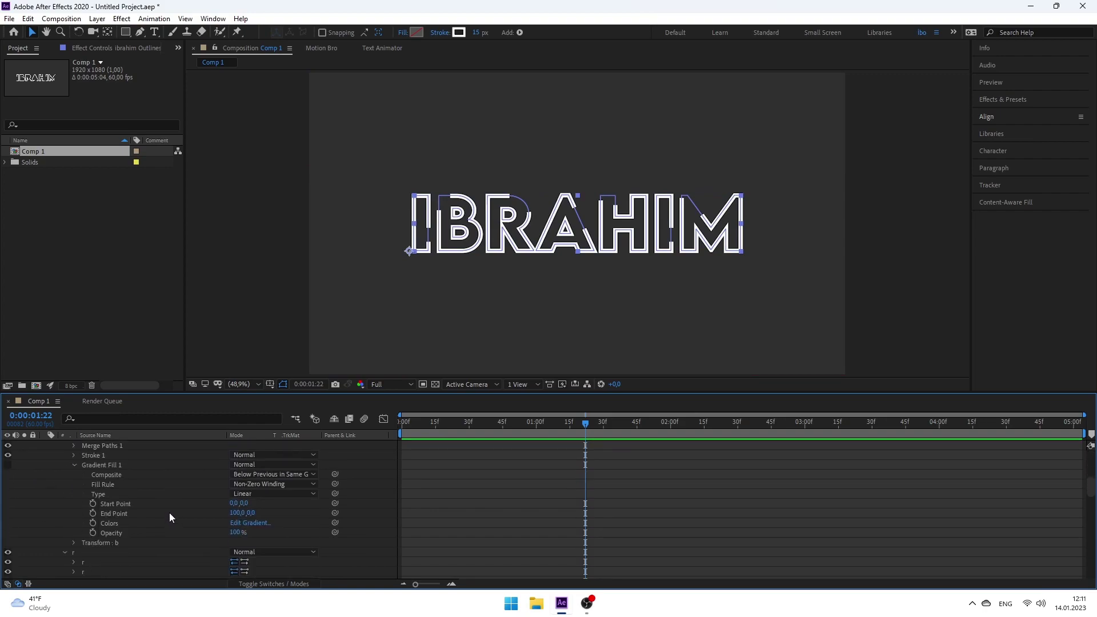
scroll(158, 509, down, 5)
scroll(159, 505, down, 5)
scroll(159, 505, down, 8)
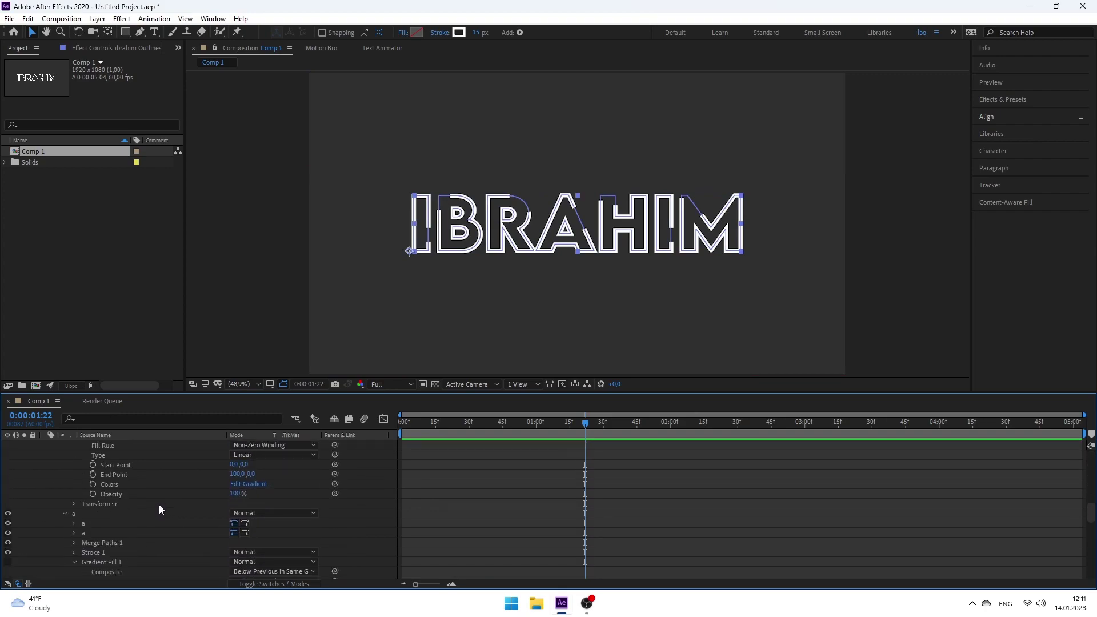
scroll(159, 505, down, 6)
scroll(158, 505, down, 5)
scroll(159, 505, down, 5)
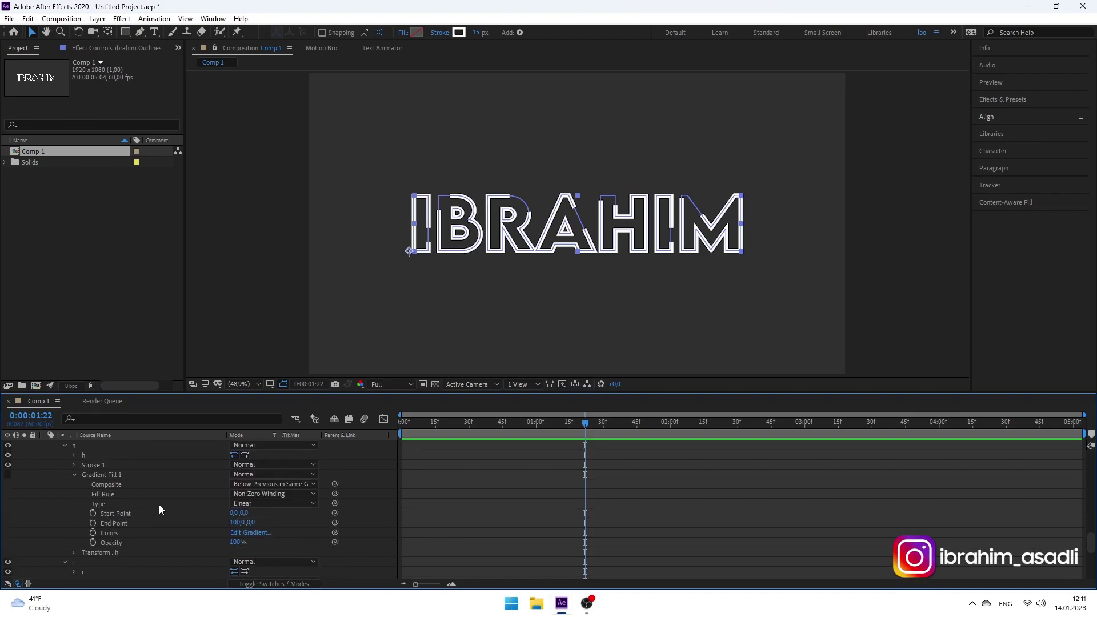
scroll(159, 505, down, 5)
scroll(159, 505, down, 6)
scroll(159, 505, down, 6)
scroll(159, 505, down, 6)
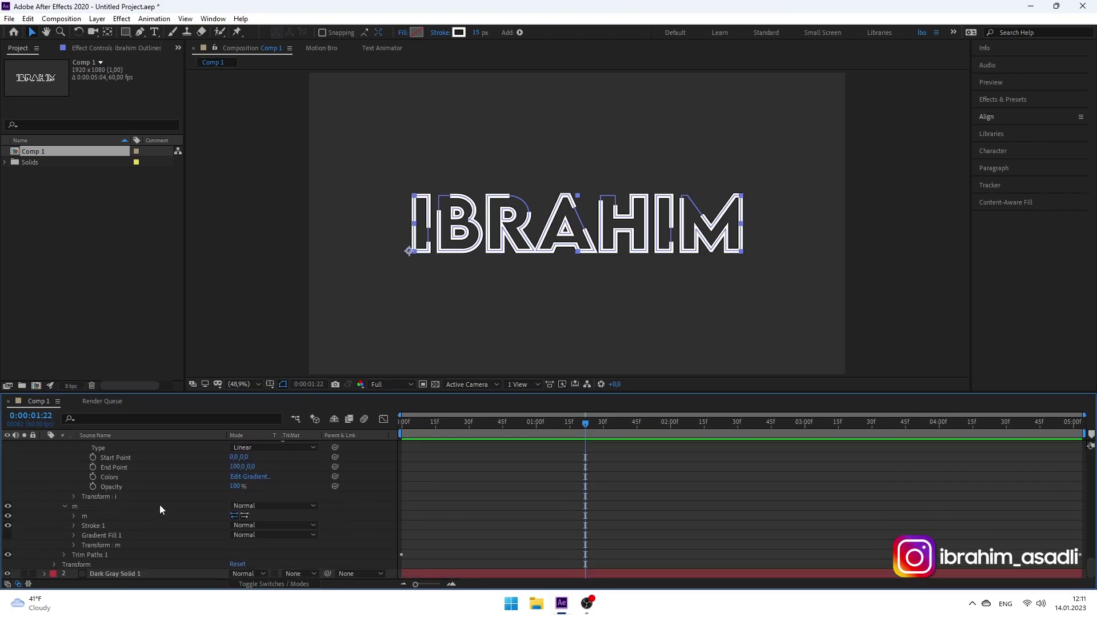
- Set Trim Paths 1's Trim Multiple Shapes option to Individually
click(63, 554)
scroll(171, 503, down, 4)
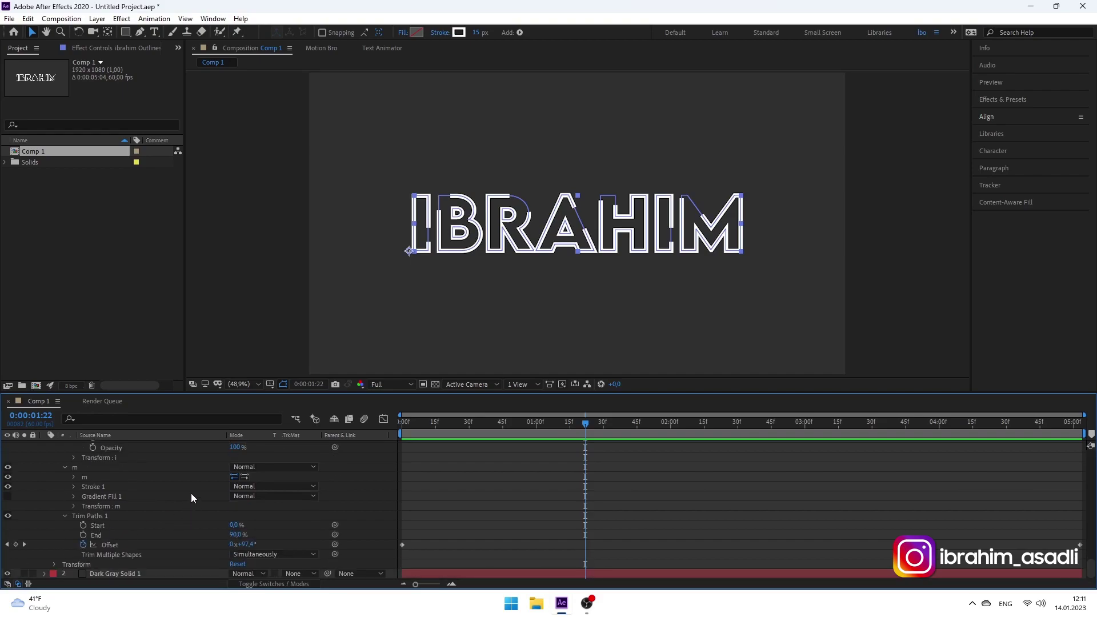
click(251, 554)
click(257, 579)
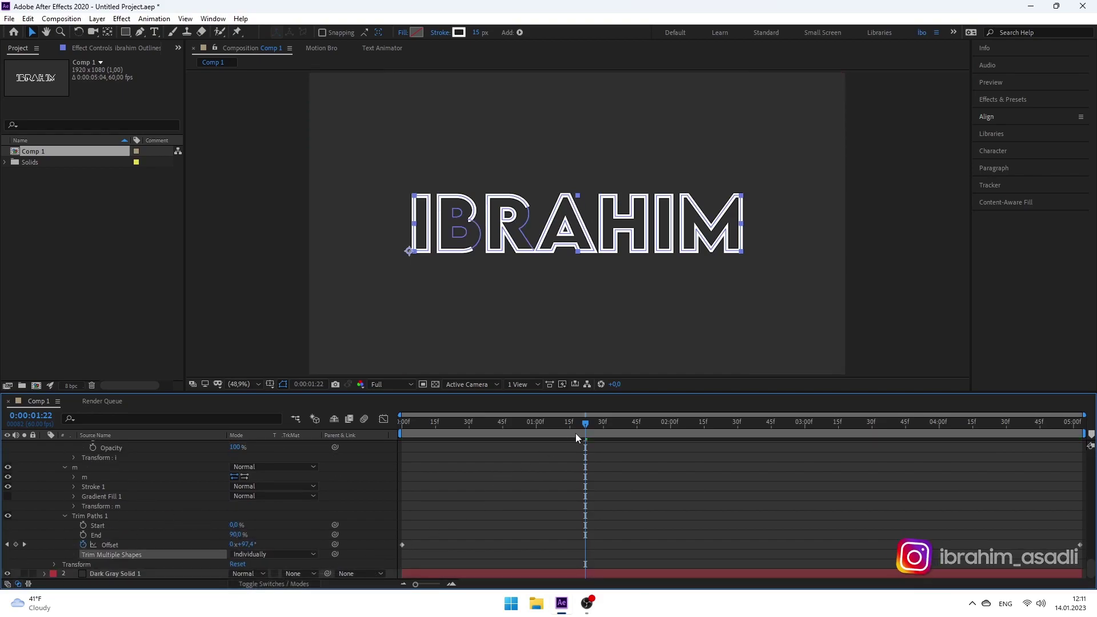
- Play the looping outline animation from the start with the composition viewer maximized
drag(574, 423, 309, 435)
key(space)
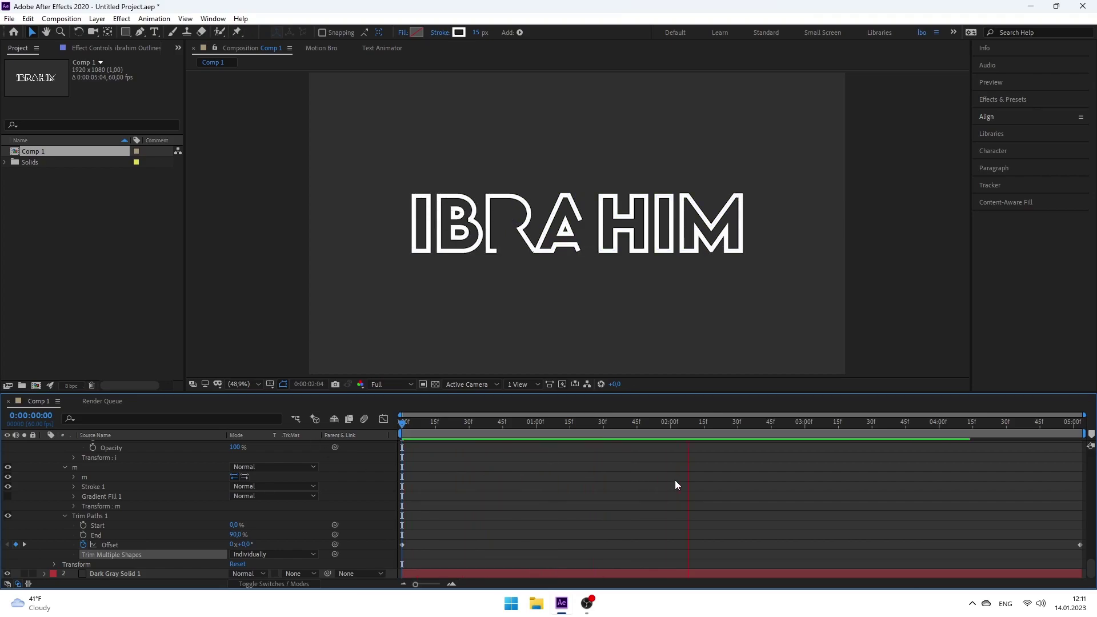
key(grave)
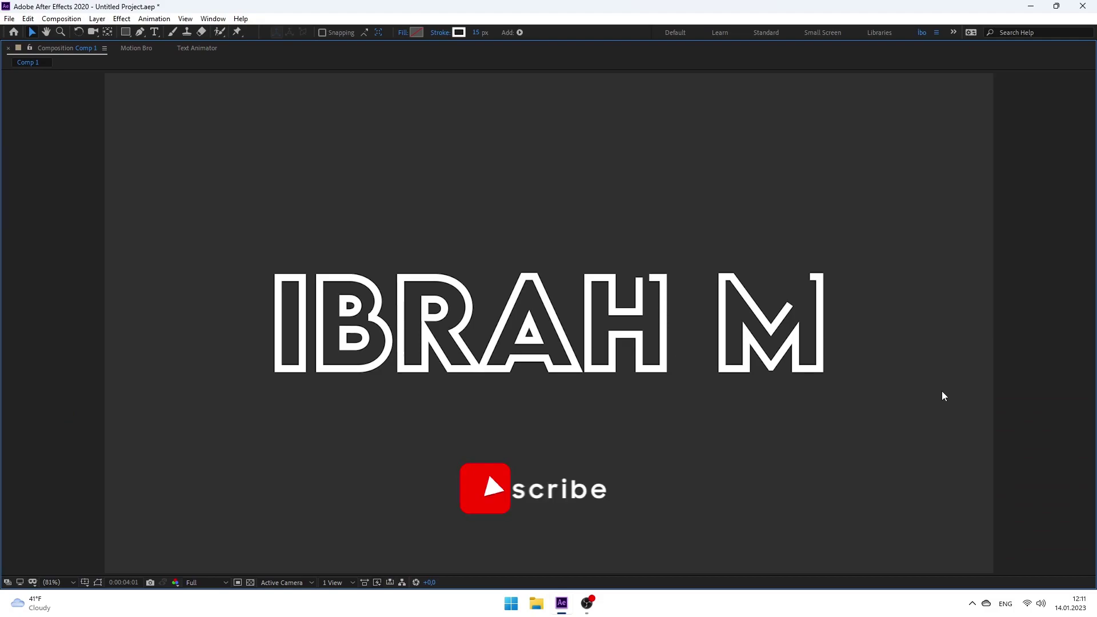